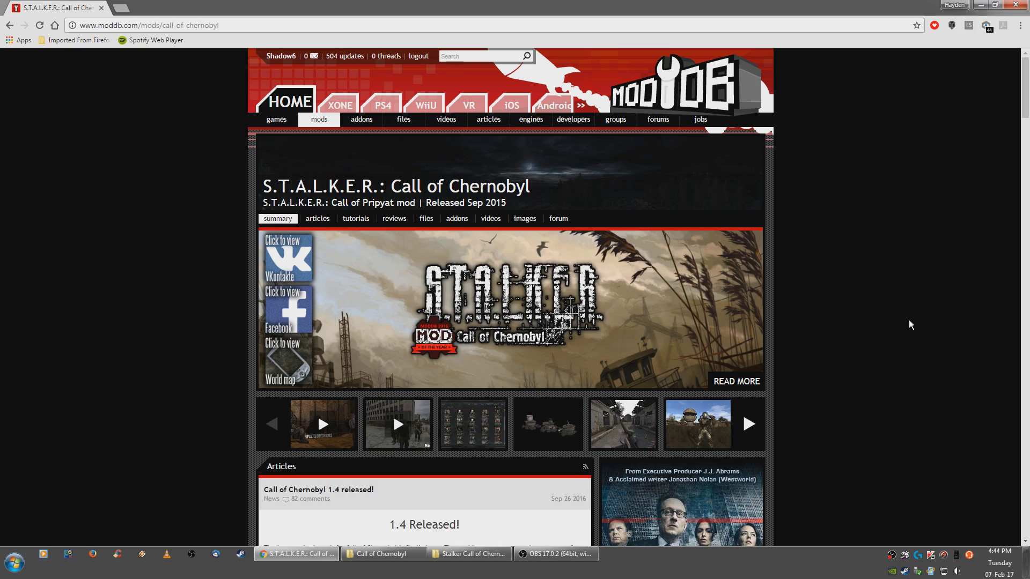
- Open the Call of Chernobyl 1.4.12 [Full Release] and 1.4.22 [Patch] pages from the mod's Files section in new tabs
scroll(896, 318, "down", 15)
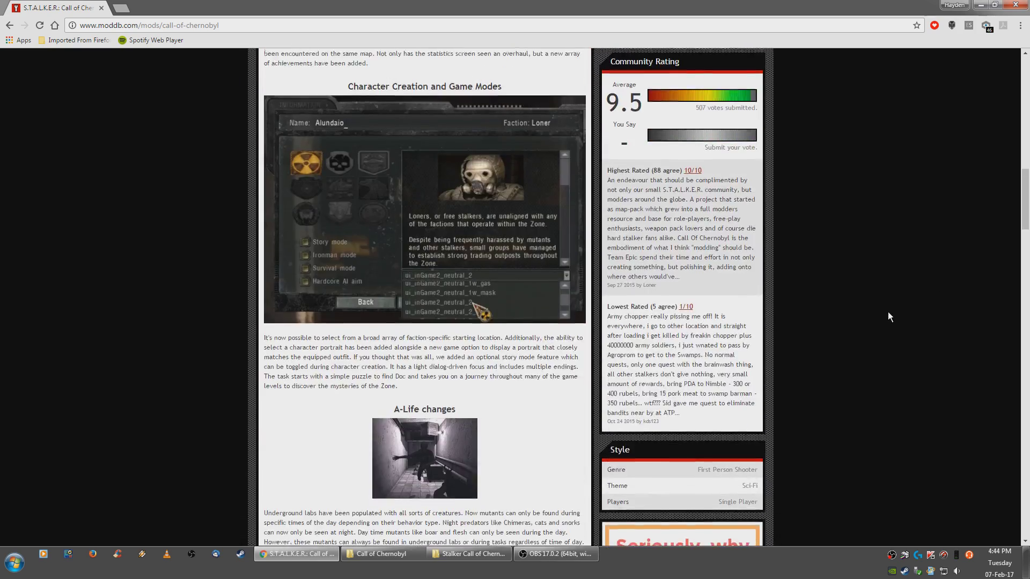
scroll(888, 313, "down", 20)
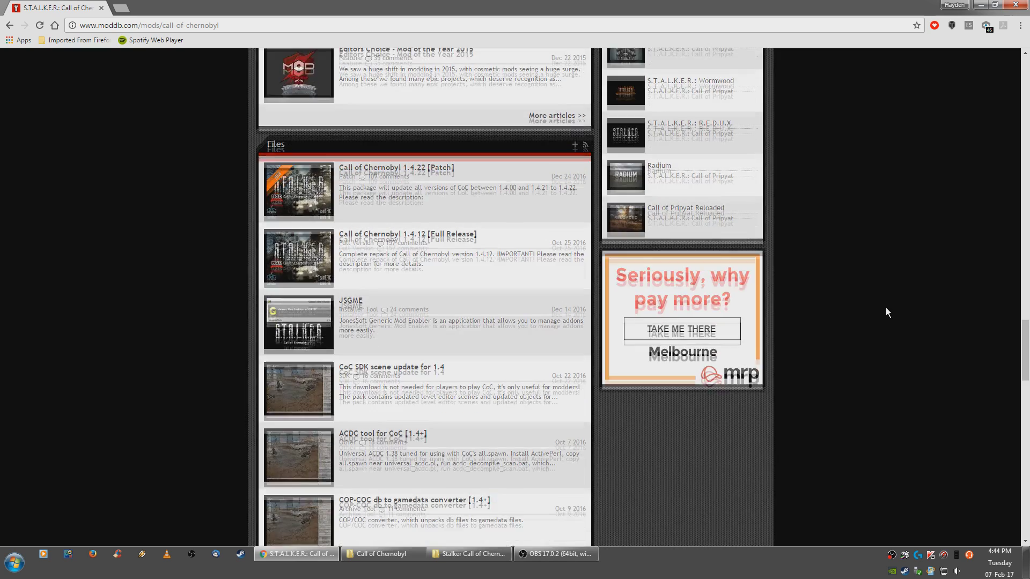
scroll(886, 307, "down", 1)
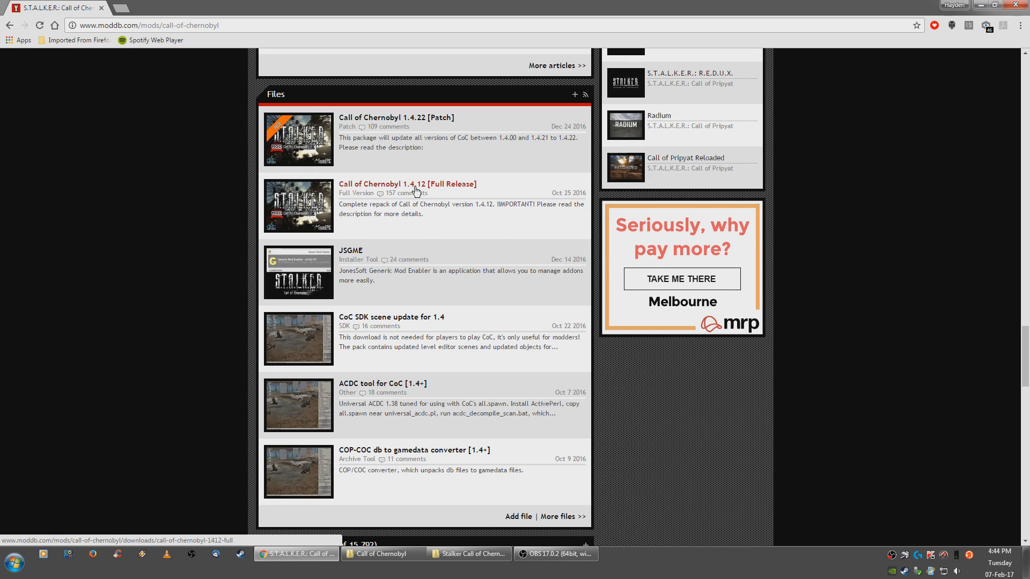
right_click(449, 186)
left_click(467, 194)
right_click(416, 116)
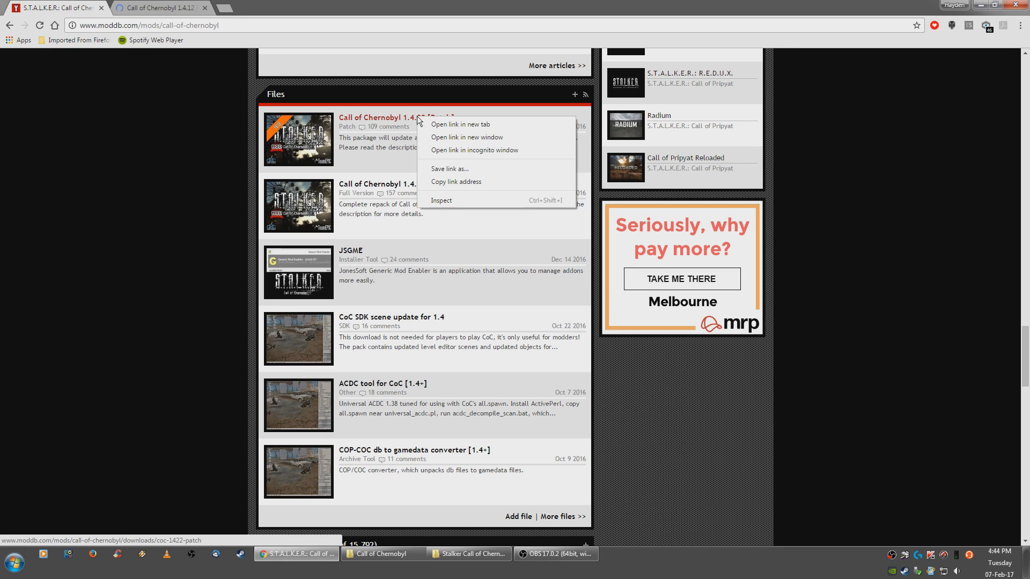
left_click(445, 125)
- Review the download pages of the full release and the patch, and close both tabs
key("ctrl+Tab")
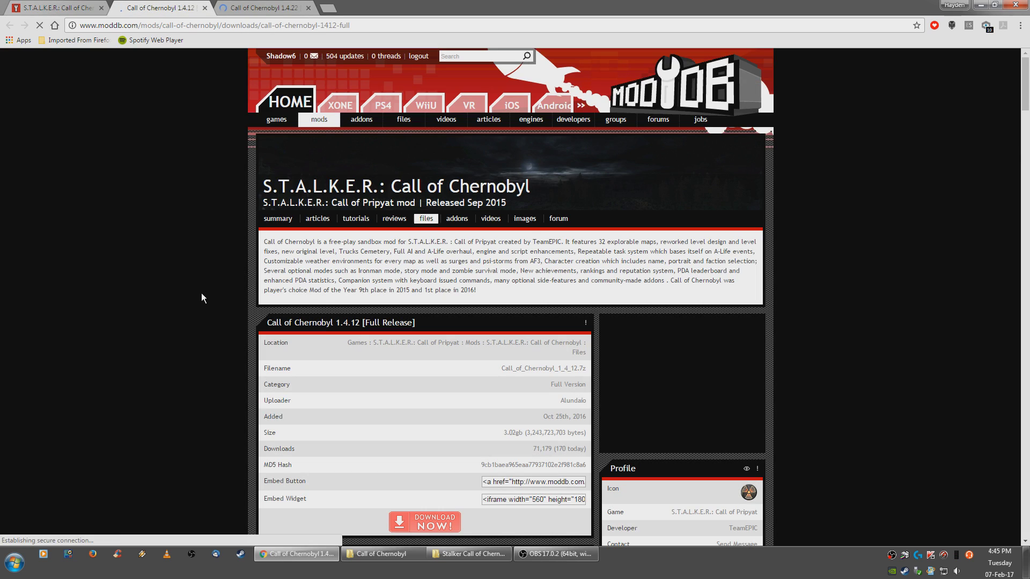
scroll(435, 416, "down", 2)
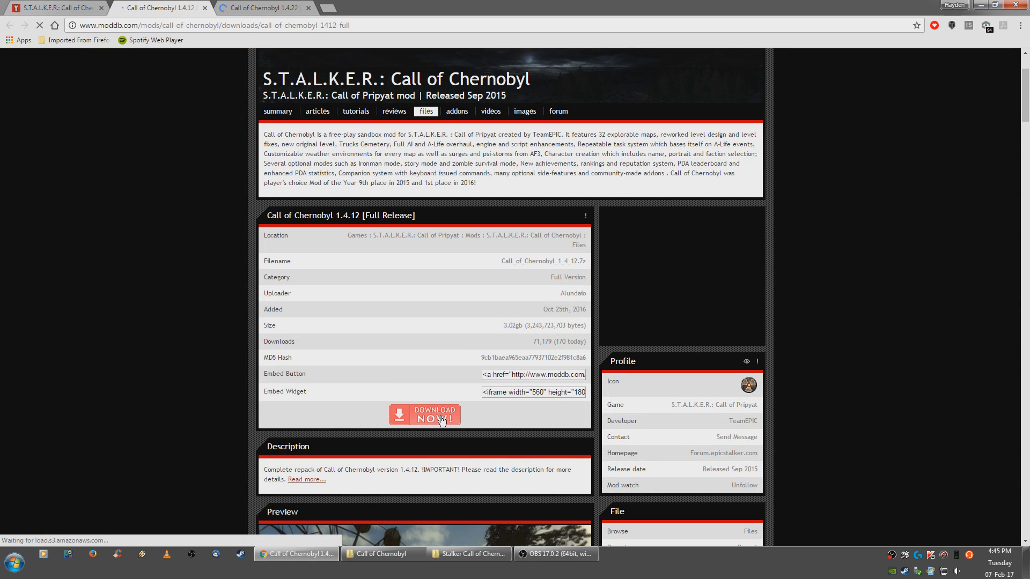
left_click(249, 13)
scroll(581, 406, "down", 1)
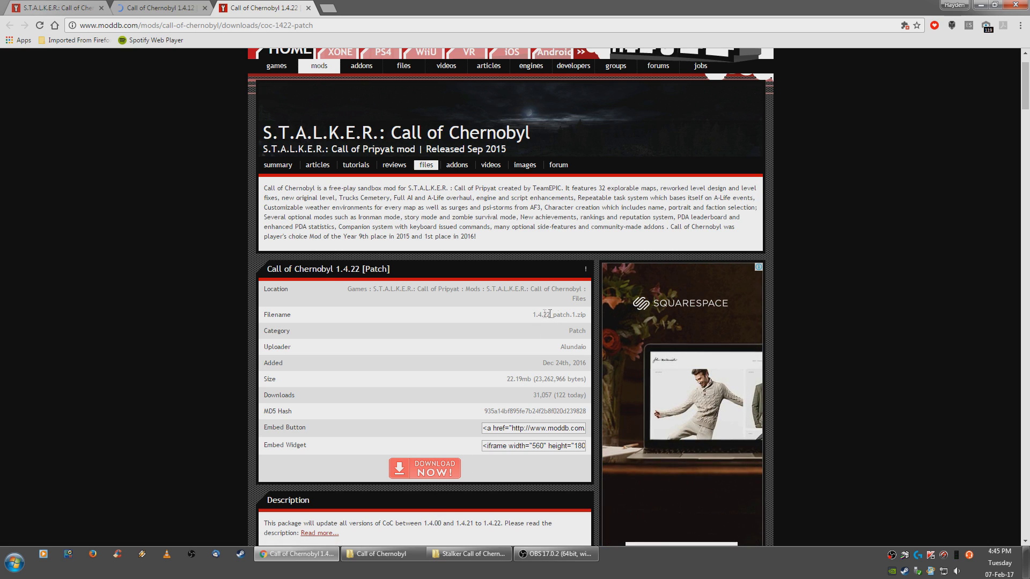
left_click(308, 9)
left_click(205, 8)
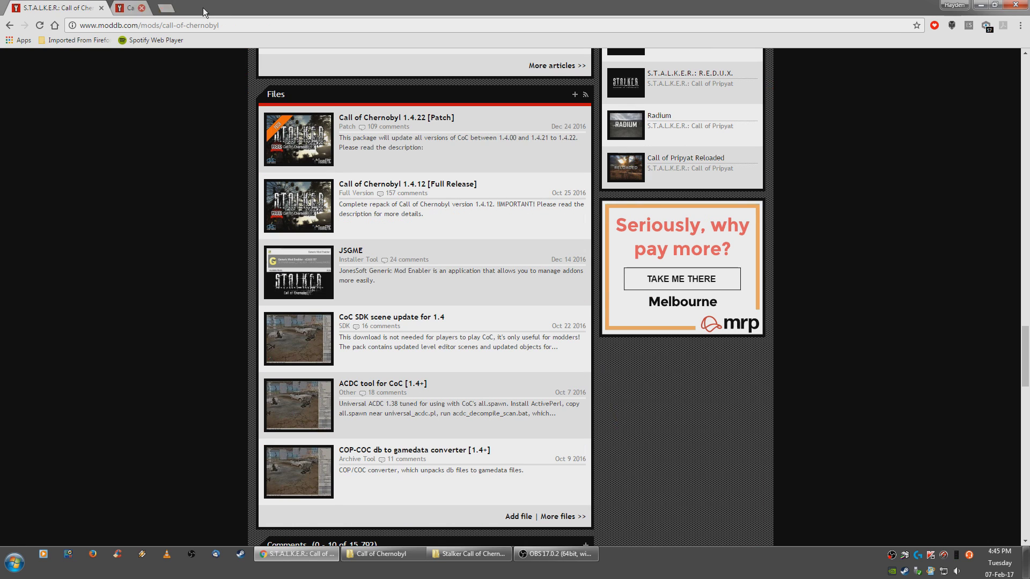
- Open the Main game folder in the file manager and inspect the Call_of_Chernobyl_1_4_12 (1).7z archive in 7-Zip, closing it after viewing
left_click(982, 6)
double_click(129, 72)
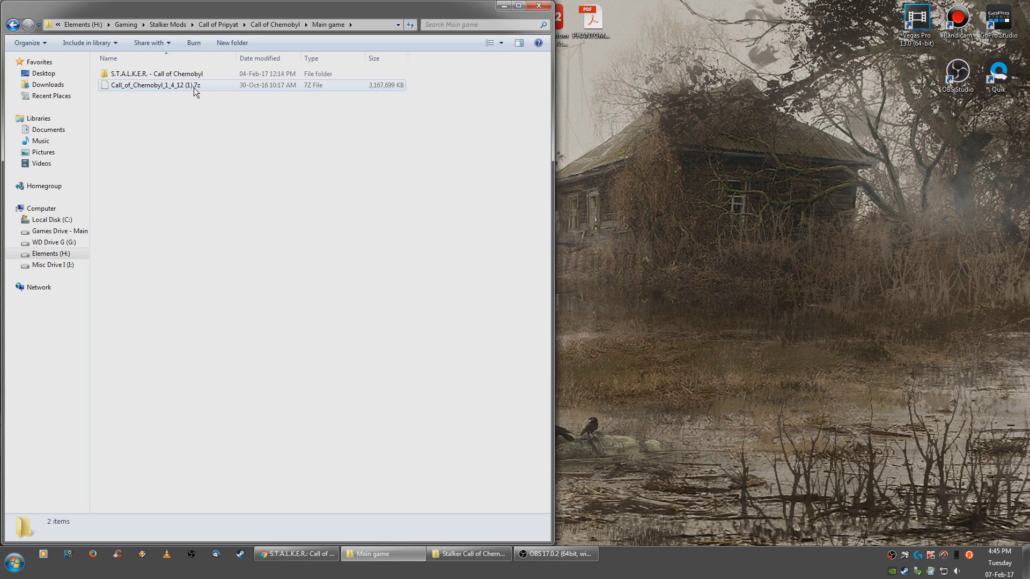
right_click(172, 87)
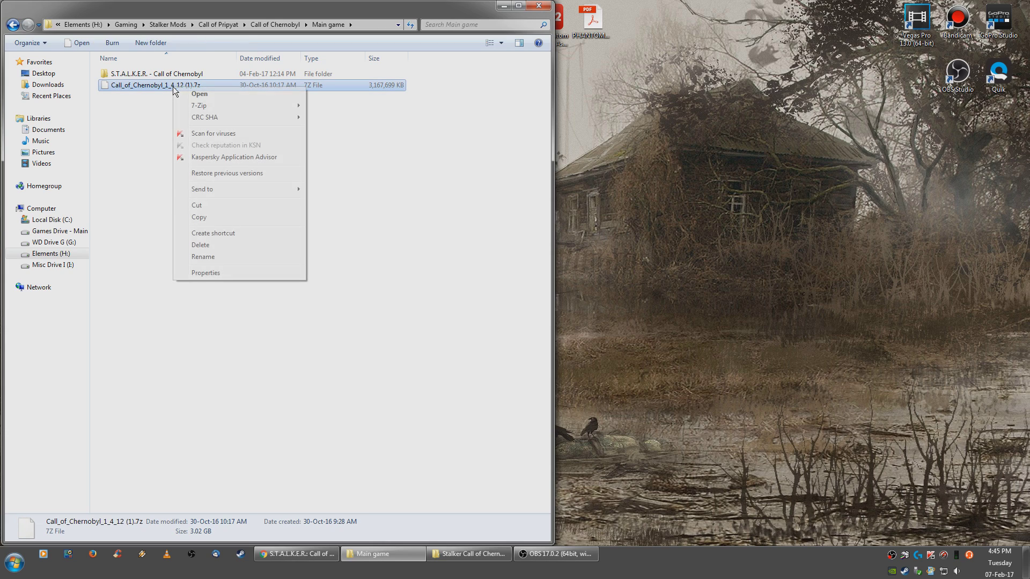
mouse_move(261, 105)
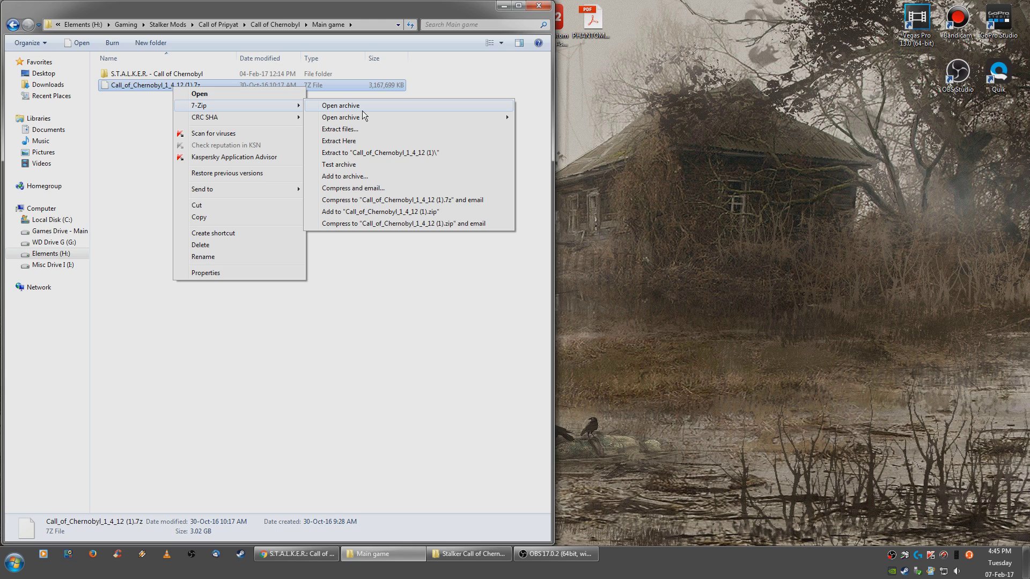
left_click(362, 110)
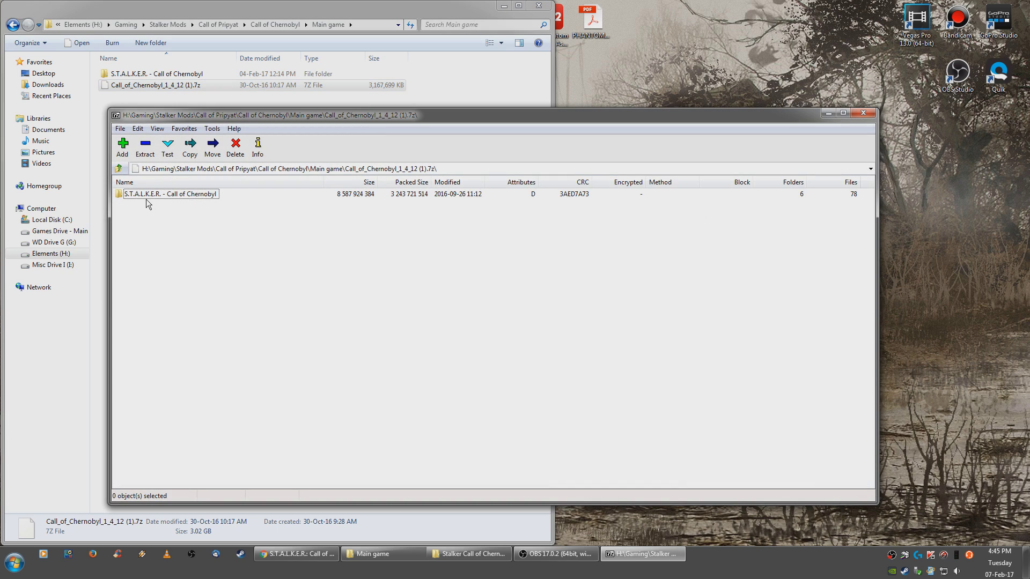
left_click(179, 78)
left_click(658, 143)
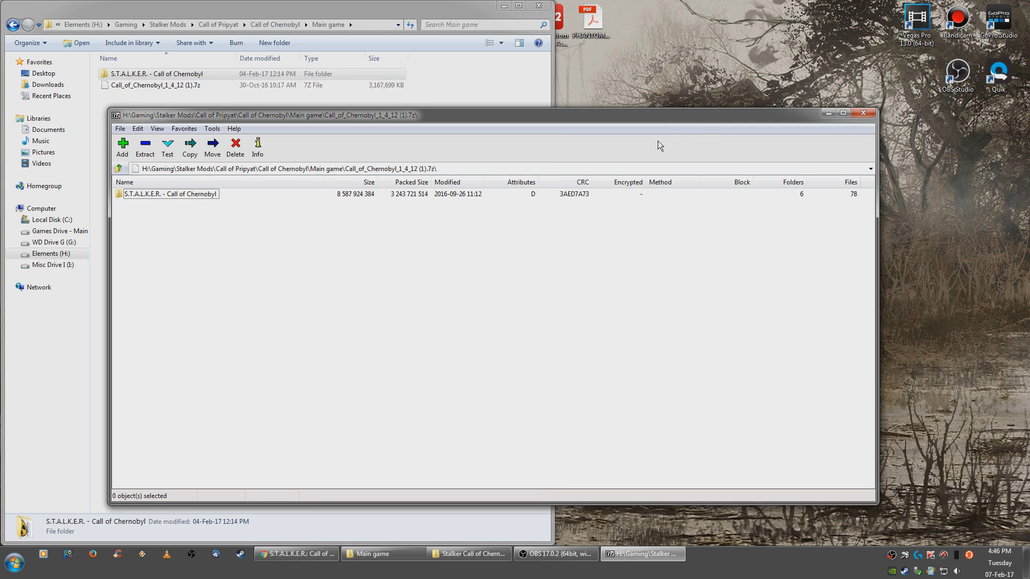
left_click(863, 112)
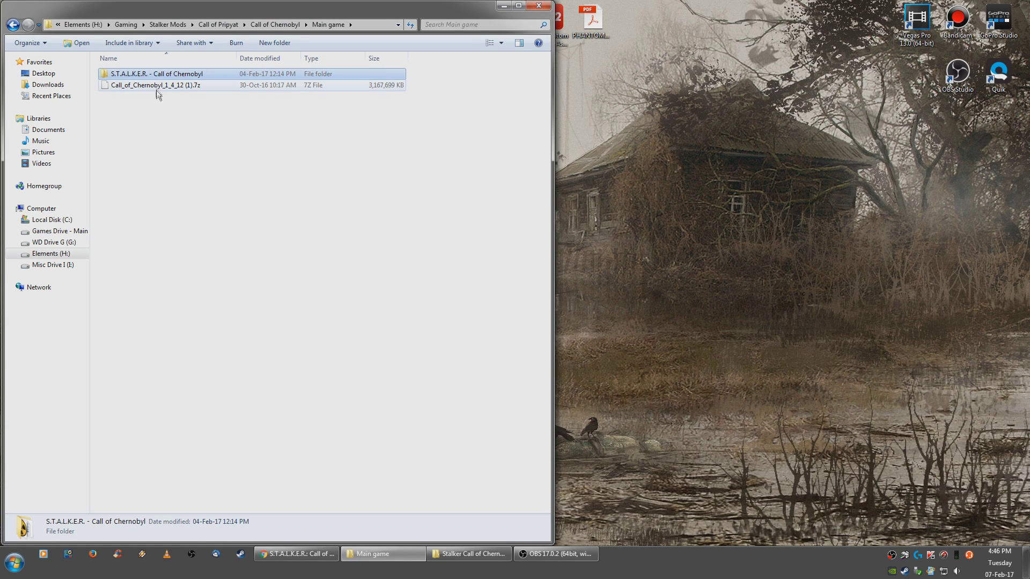
- Copy everything inside the extracted S.T.A.L.K.E.R. - Call of Chernobyl folder into G:\Program Files (x86)\Stalker Call of Chernobyl
mouse_move(146, 72)
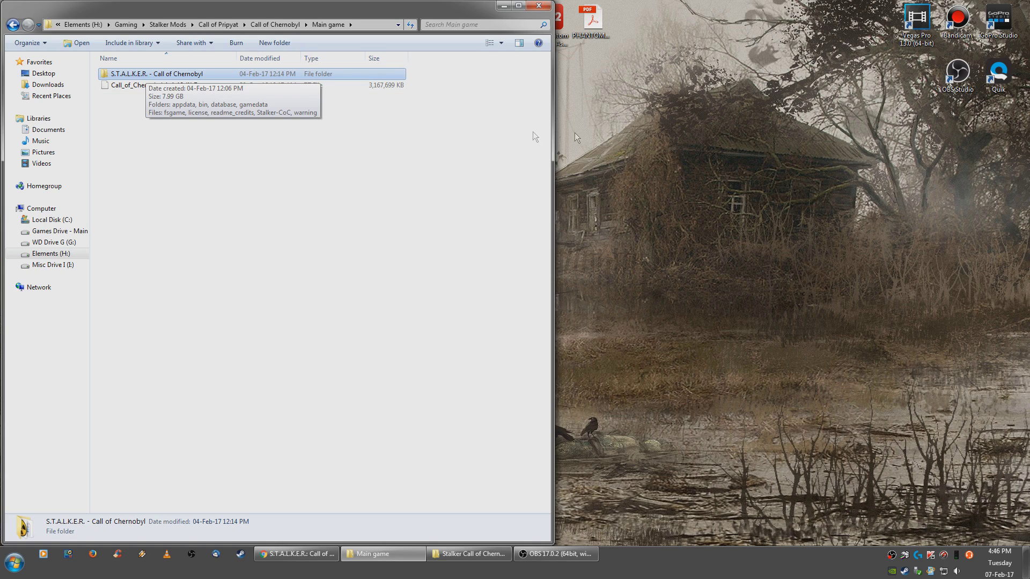
double_click(173, 75)
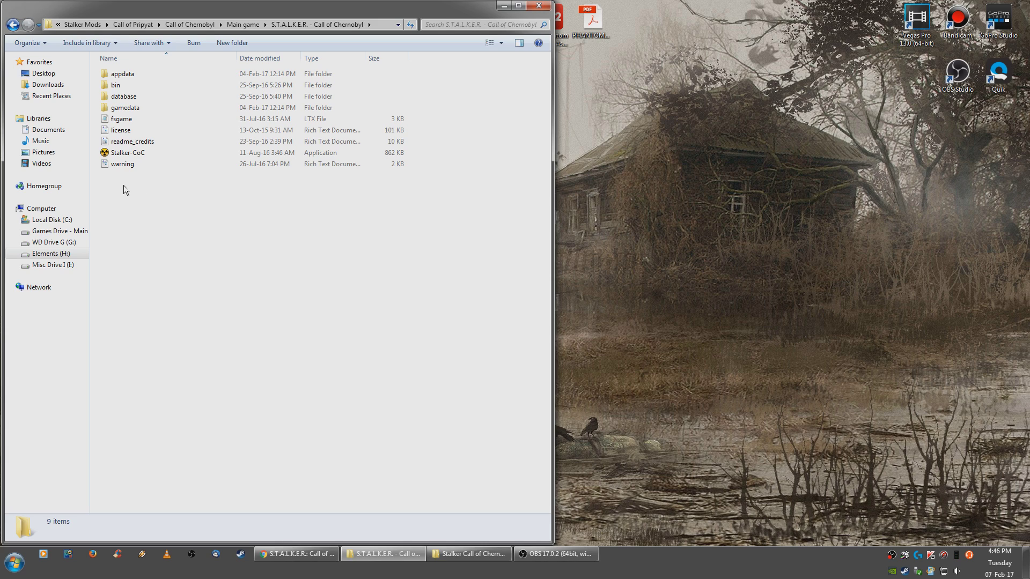
left_click_drag(123, 185, 133, 73)
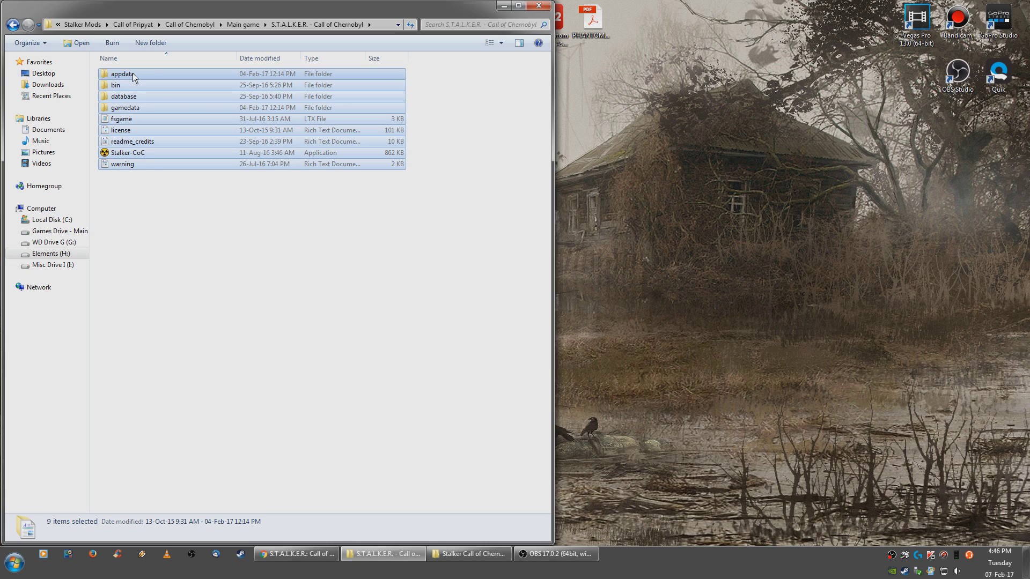
right_click(133, 73)
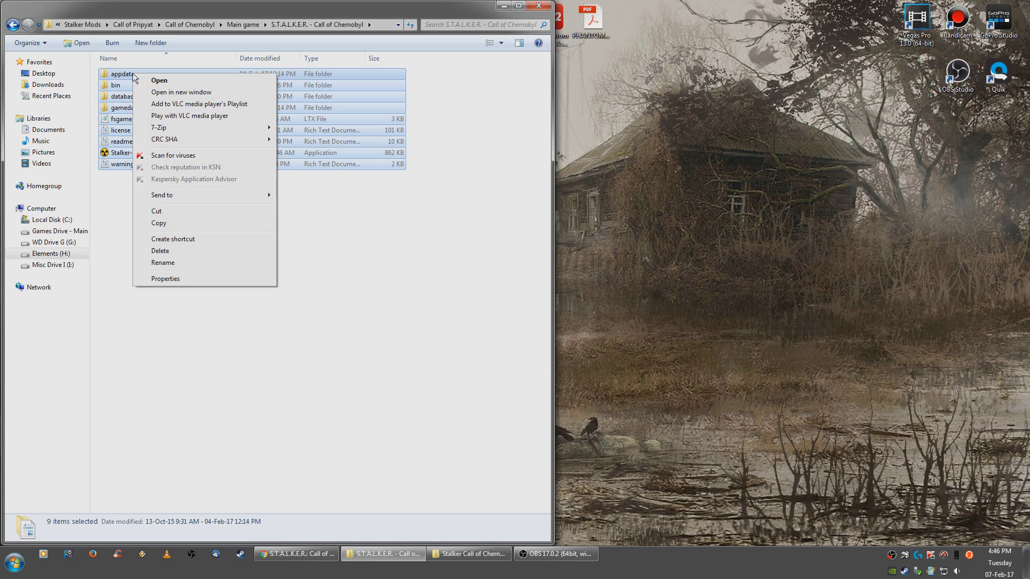
left_click(159, 223)
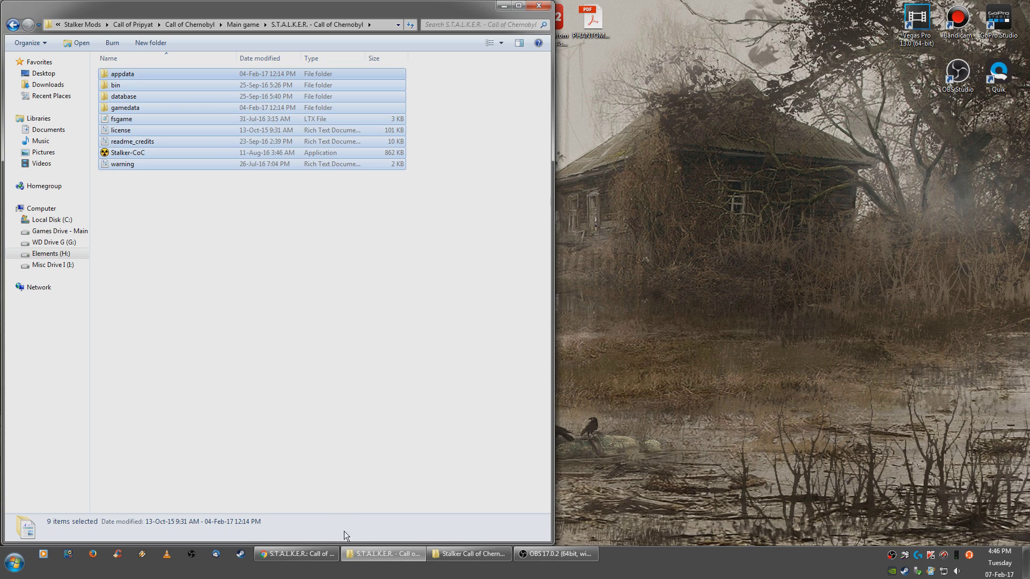
left_click(477, 561)
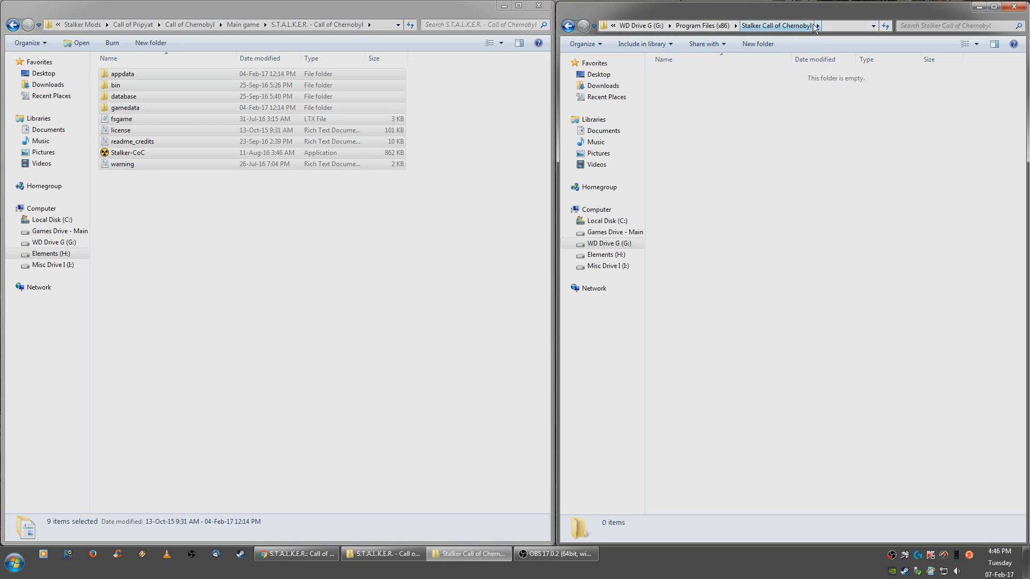
right_click(757, 182)
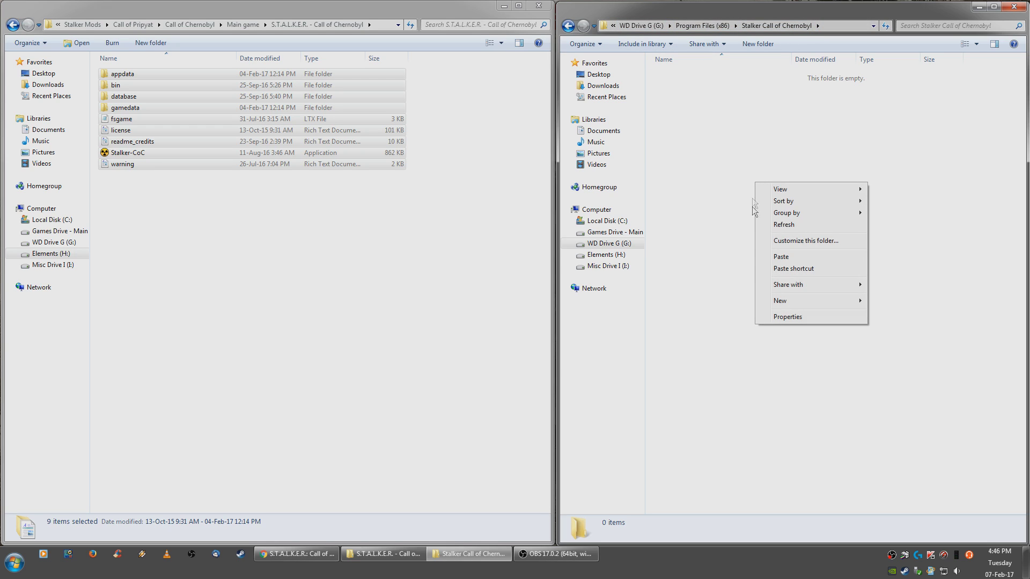
left_click(791, 257)
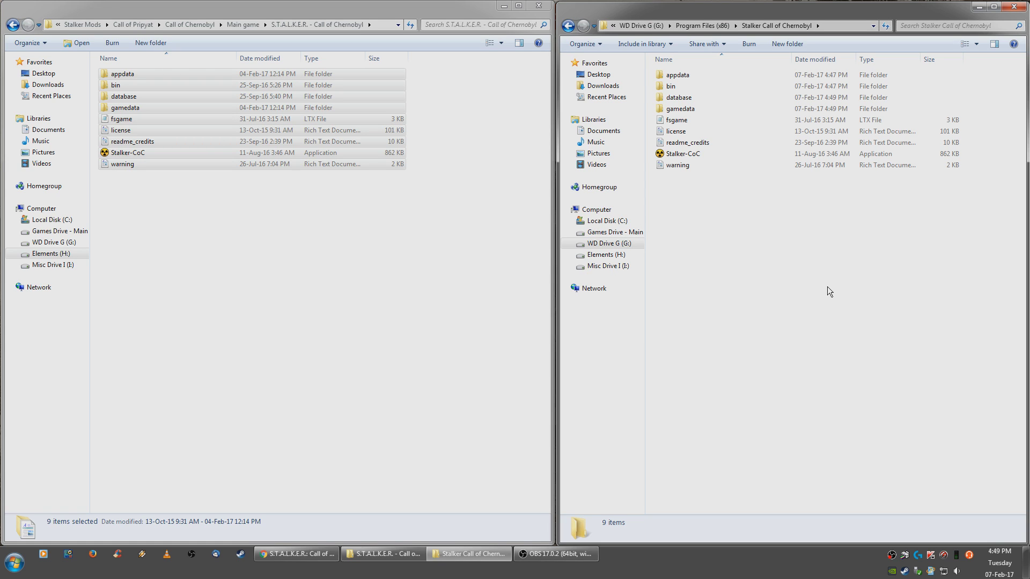
- Locate the Stalker-CoC application among the copied files in the Stalker Call of Chernobyl folder
left_click(298, 248)
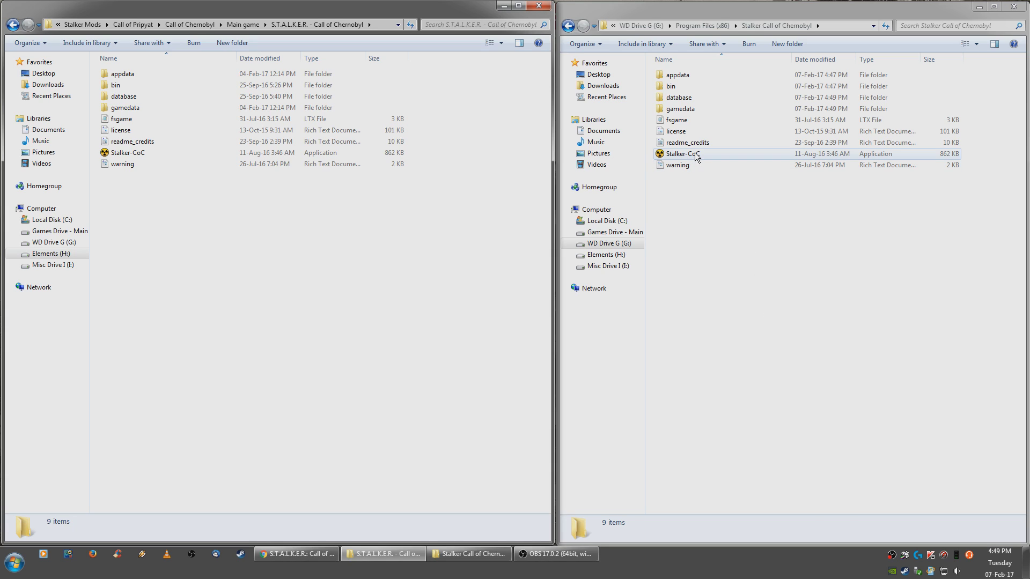
left_click(679, 155)
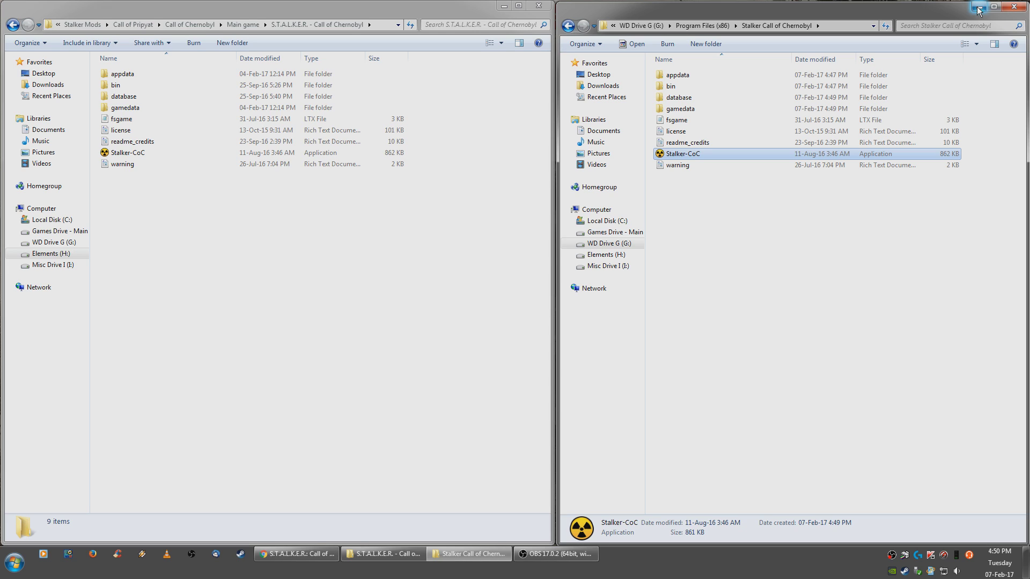
- Go from the extracted game folder to Call of Chernobyl\Other\Patch and select the 1.4.22_patch.1 archive
left_click(261, 269)
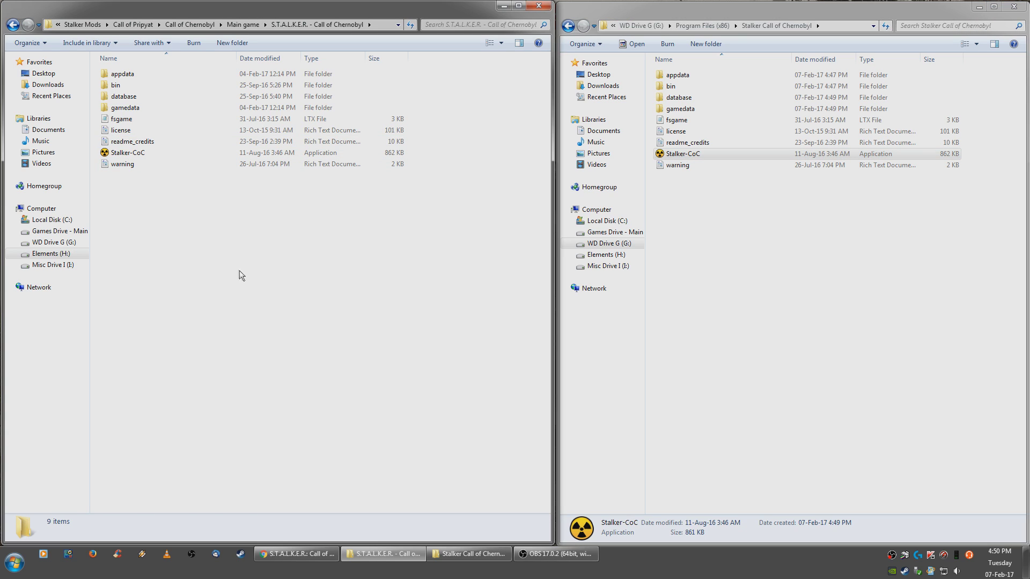
key("BackSpace")
key("BackSpace")
double_click(110, 83)
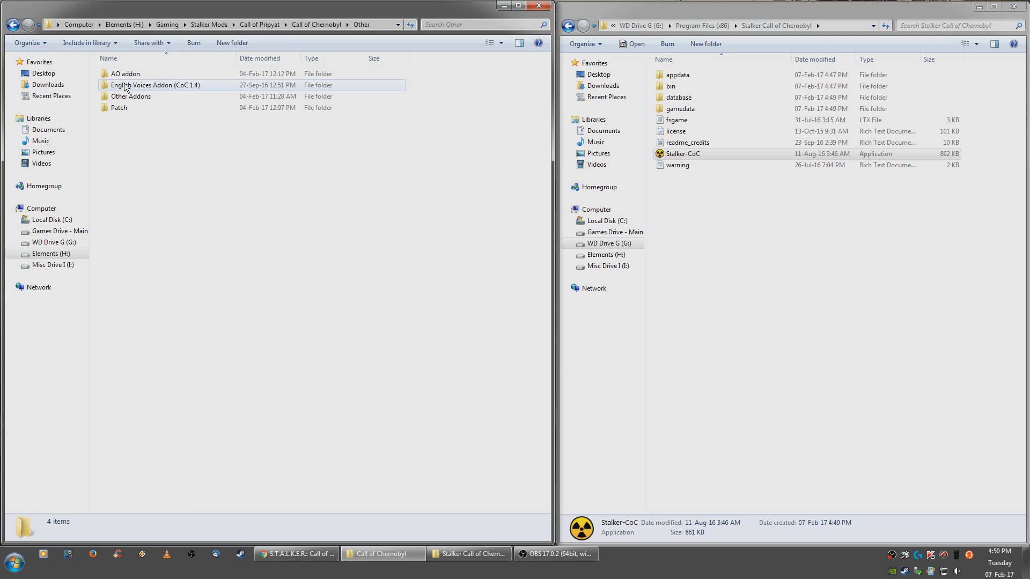
double_click(129, 105)
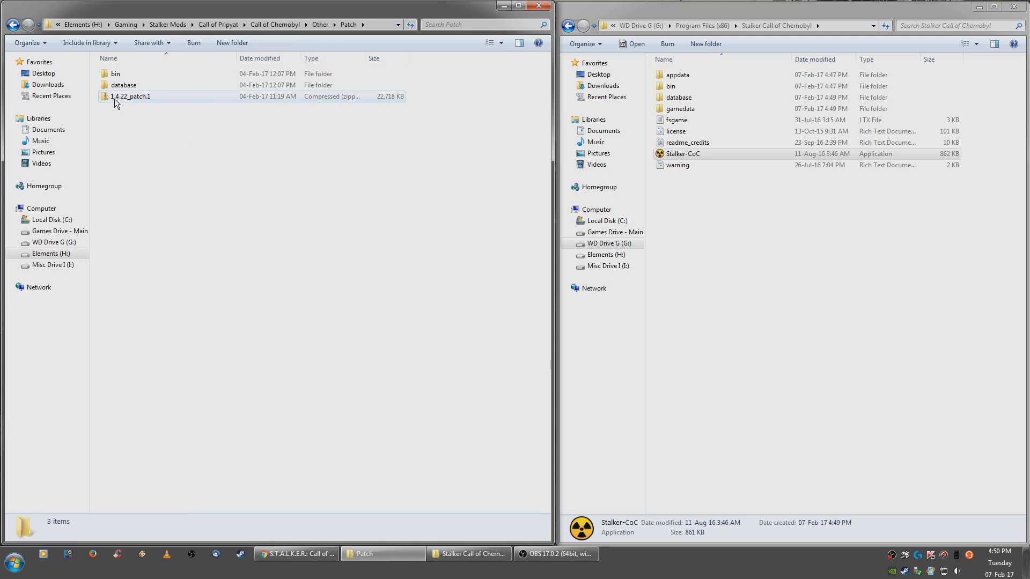
left_click(144, 97)
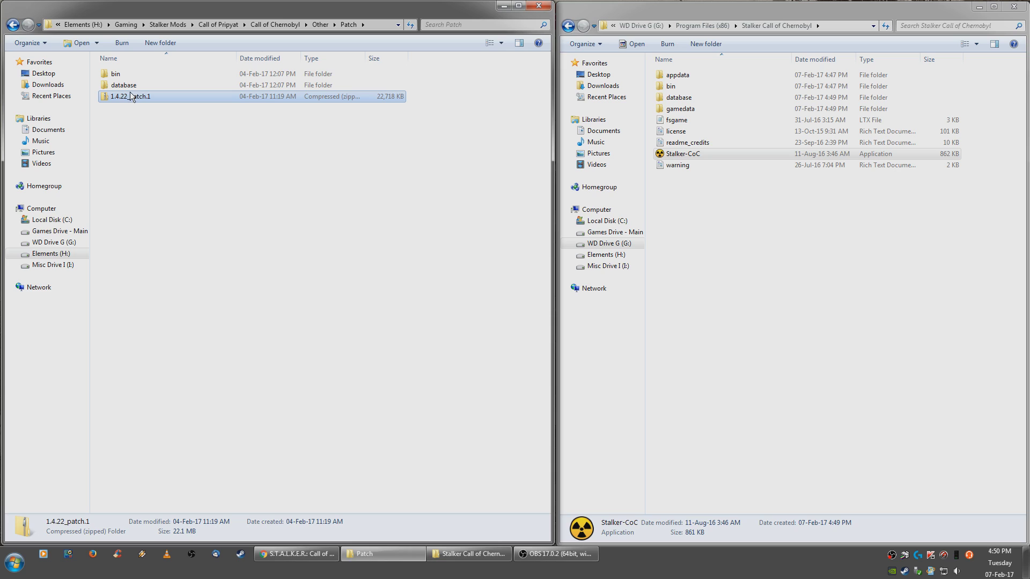
- Copy the bin and database folders from the Patch folder, leaving out the 1.4.22_patch.1 archive
left_click(118, 73)
left_click(128, 86)
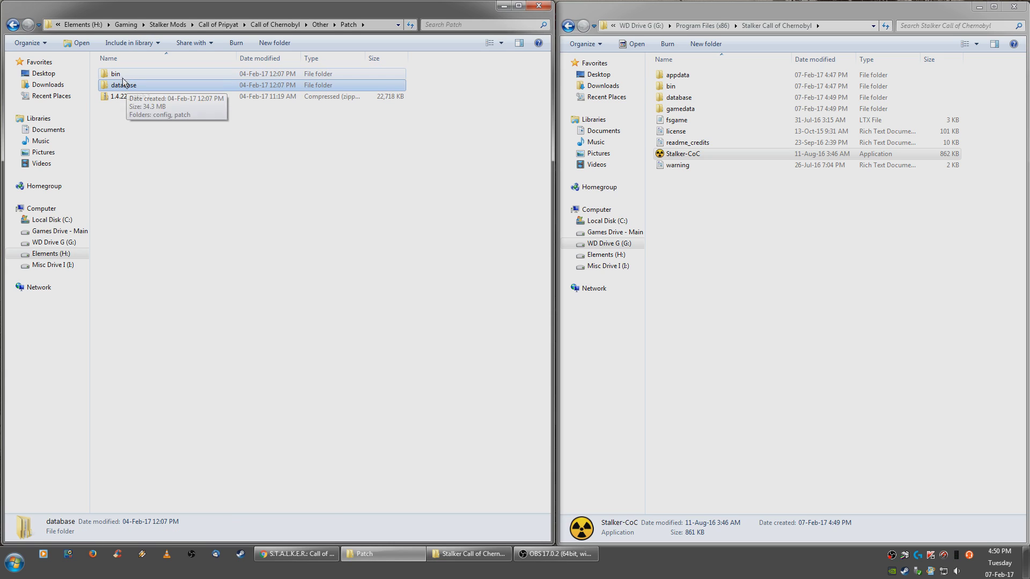
left_click(118, 74, "ctrl")
right_click(121, 76)
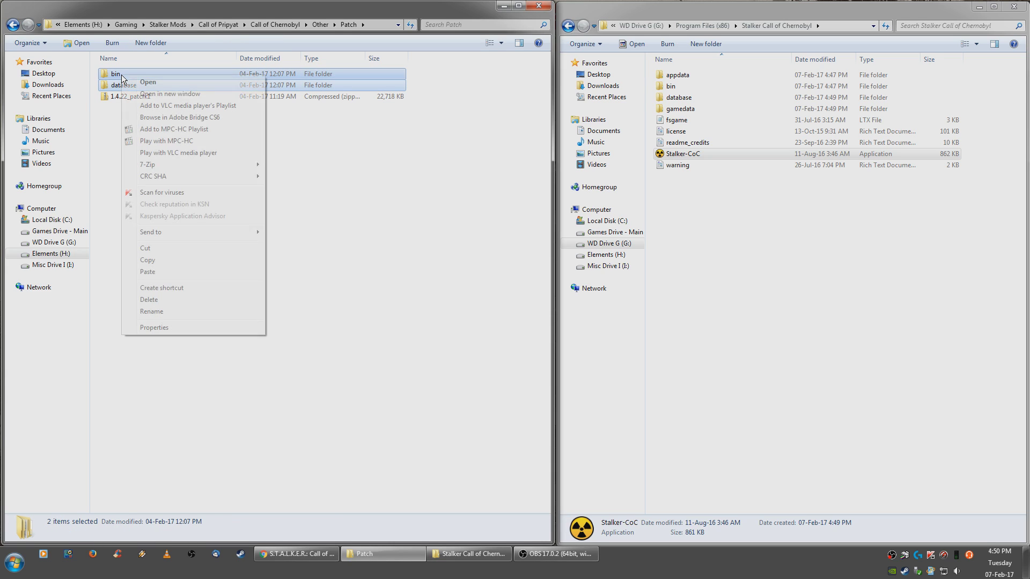
left_click(162, 258)
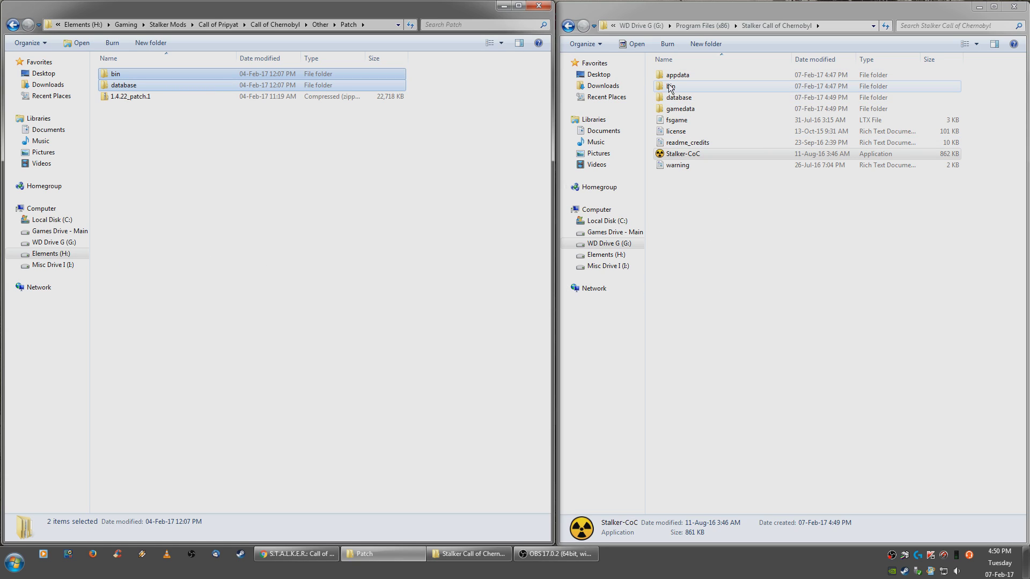
- Paste the copied patch folders into Stalker Call of Chernobyl, merging the existing folders and replacing all conflicting files
right_click(750, 215)
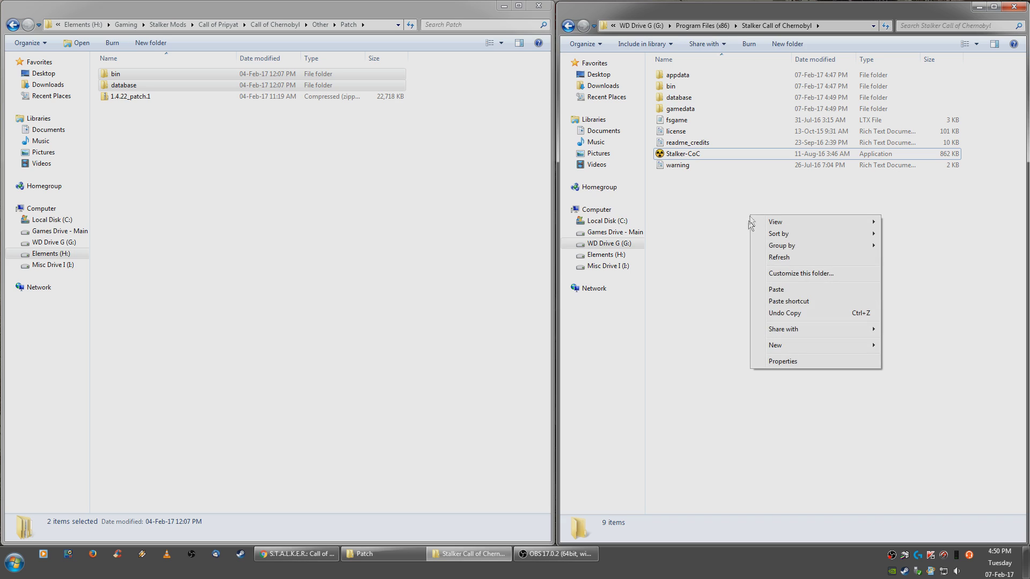
left_click(777, 290)
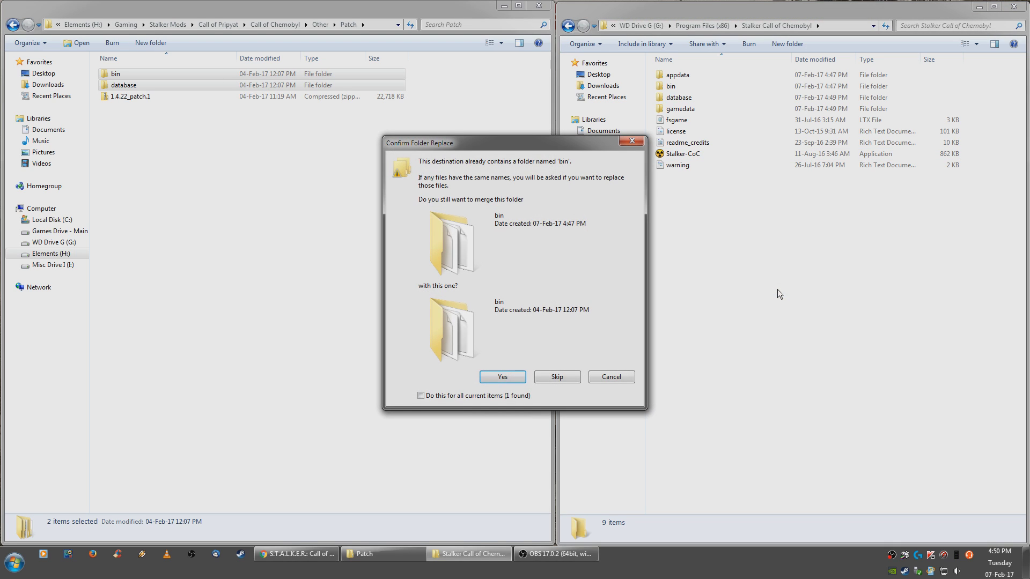
left_click(501, 376)
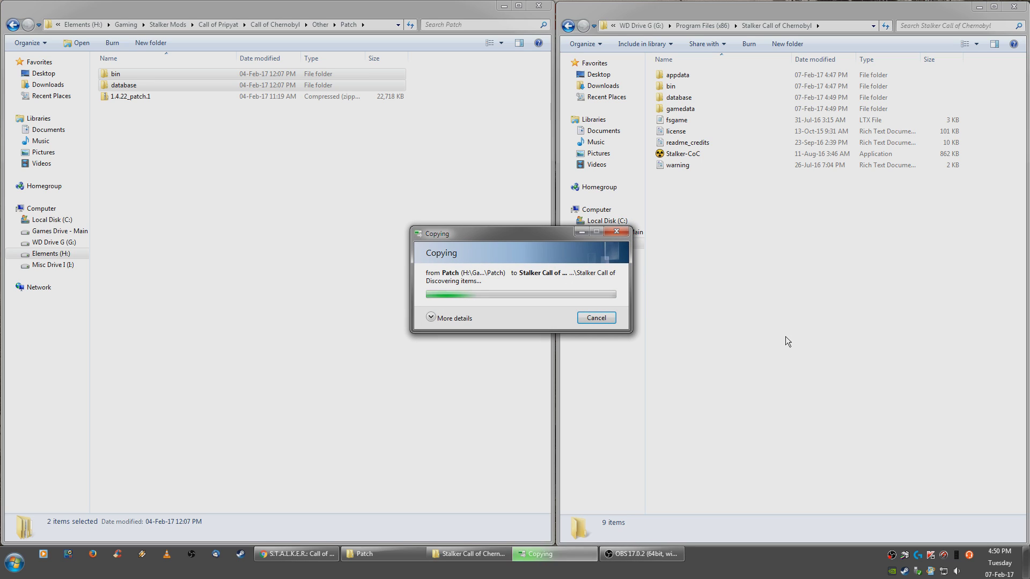
left_click(424, 387)
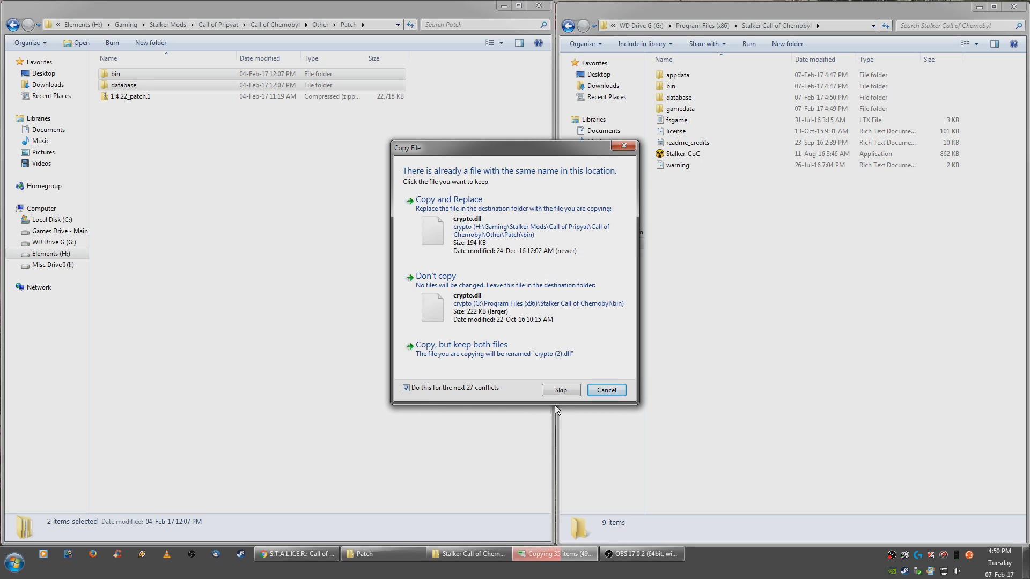
left_click(509, 230)
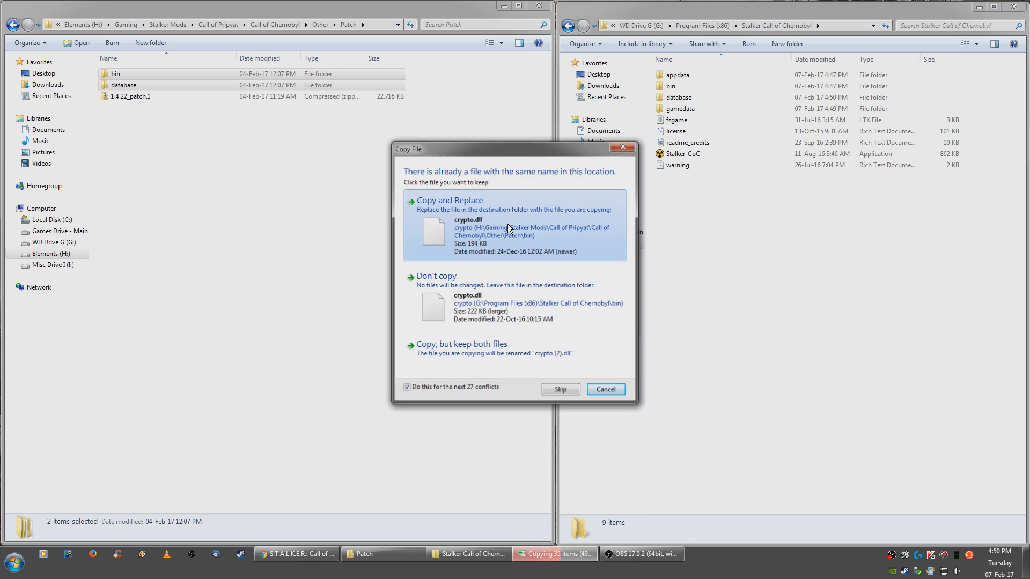
left_click(799, 327)
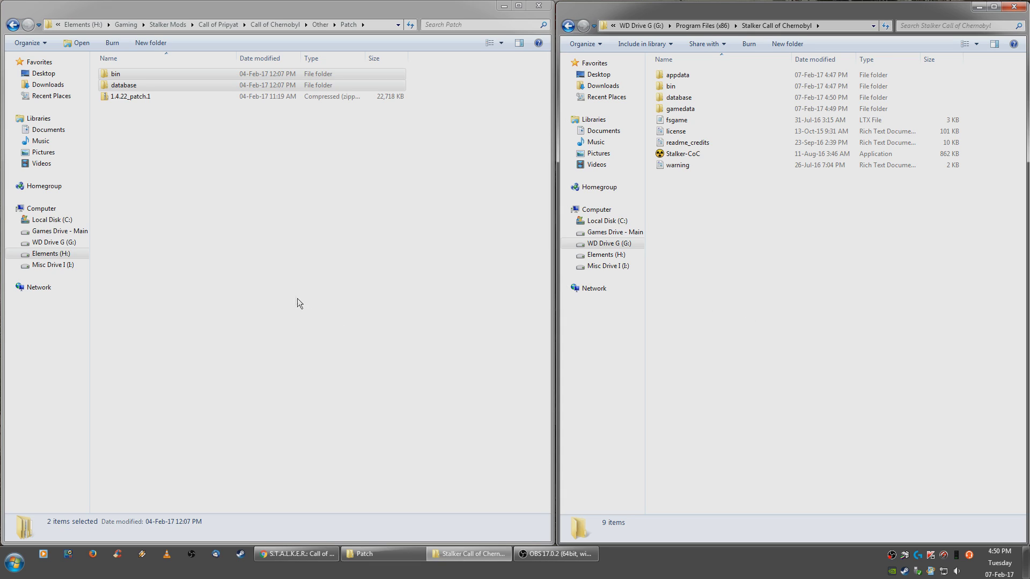
- Go up from Patch to the Other folder and open the AO addon folder
key("BackSpace")
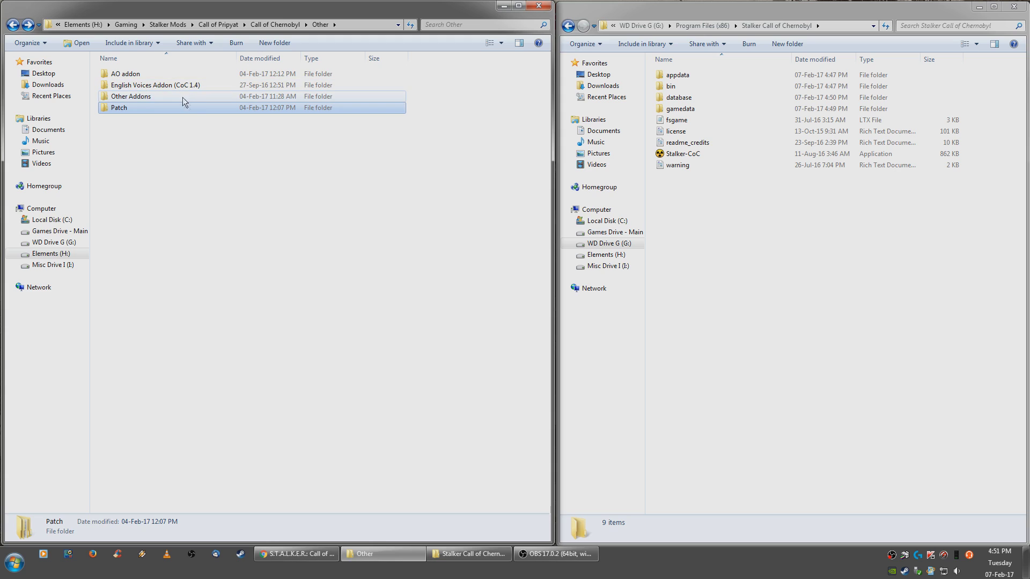
double_click(124, 76)
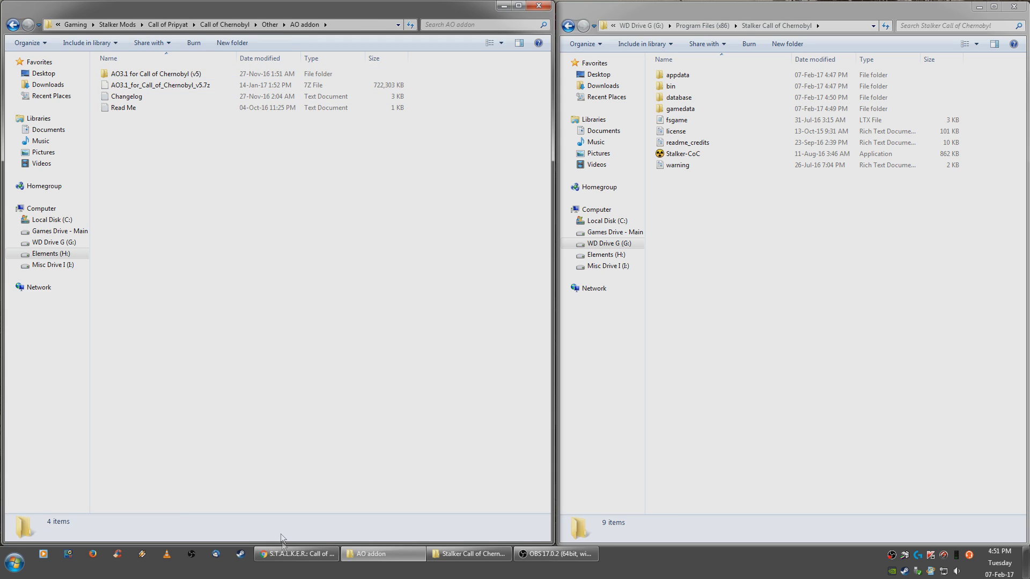
- Switch to Chrome, view the Arsenal Overhaul 3.1 (v.5) page among Call of Chernobyl's ModDB addons, and return to the file manager
left_click(322, 554)
scroll(438, 262, "up", 5)
scroll(439, 262, "up", 15)
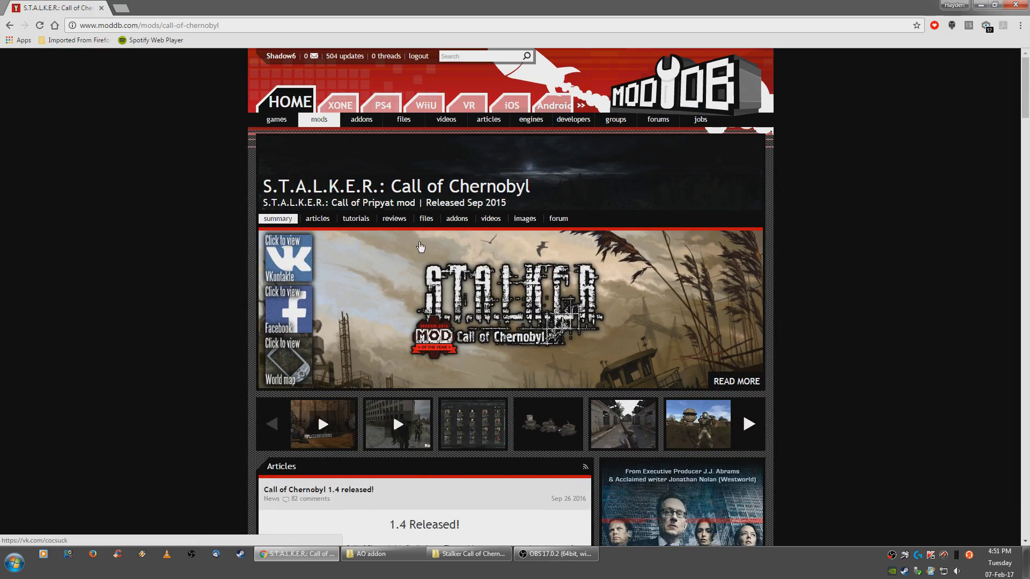
mouse_move(495, 135)
left_click(456, 219)
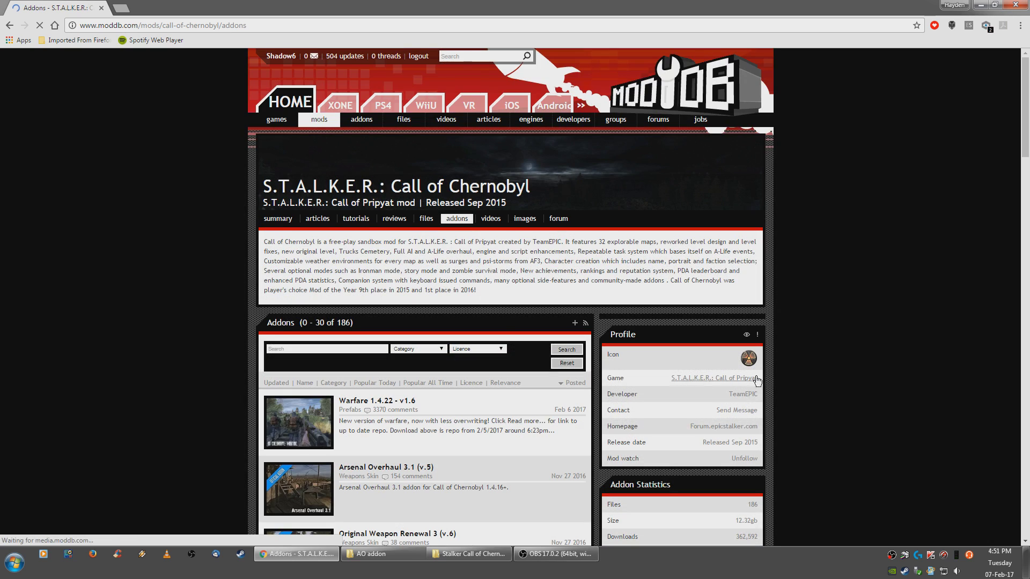
scroll(842, 356, "down", 7)
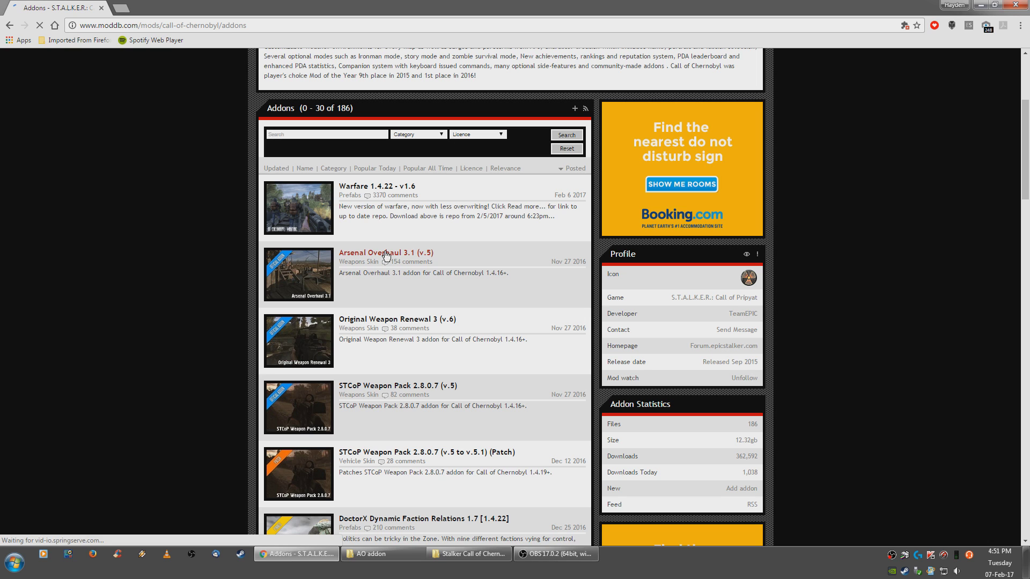
left_click(386, 255)
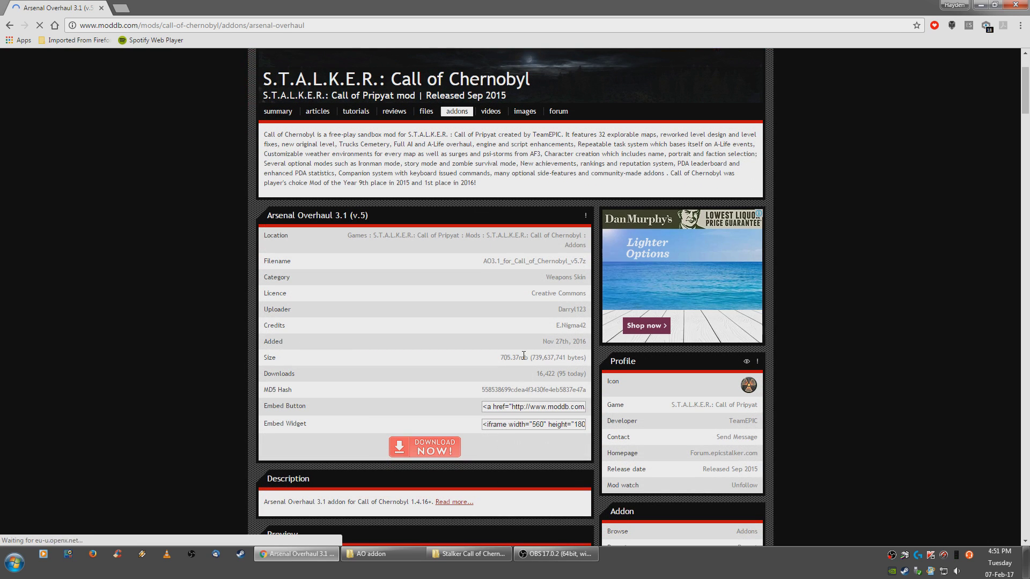
scroll(482, 352, "down", 1)
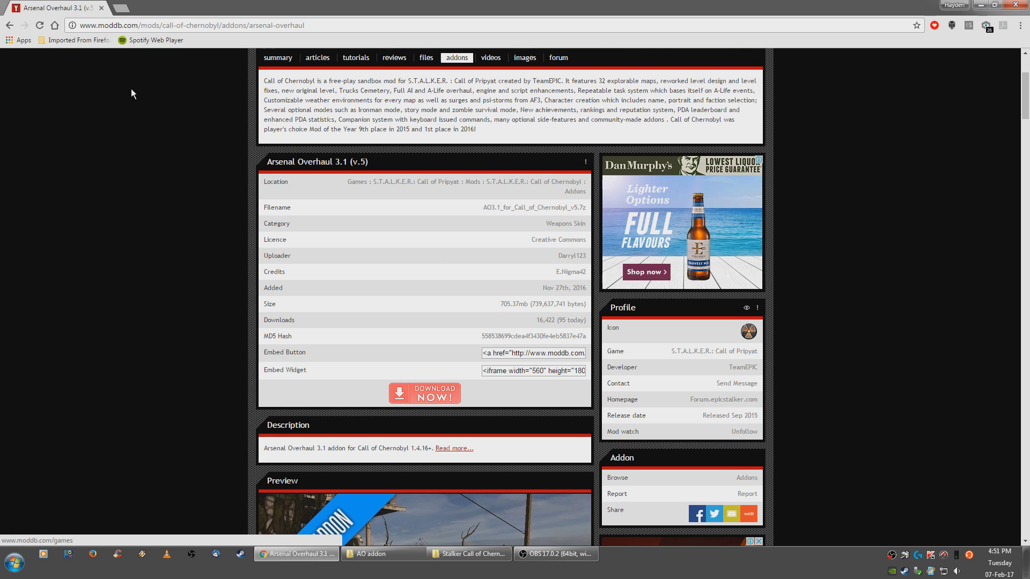
key("alt+Left")
left_click(981, 5)
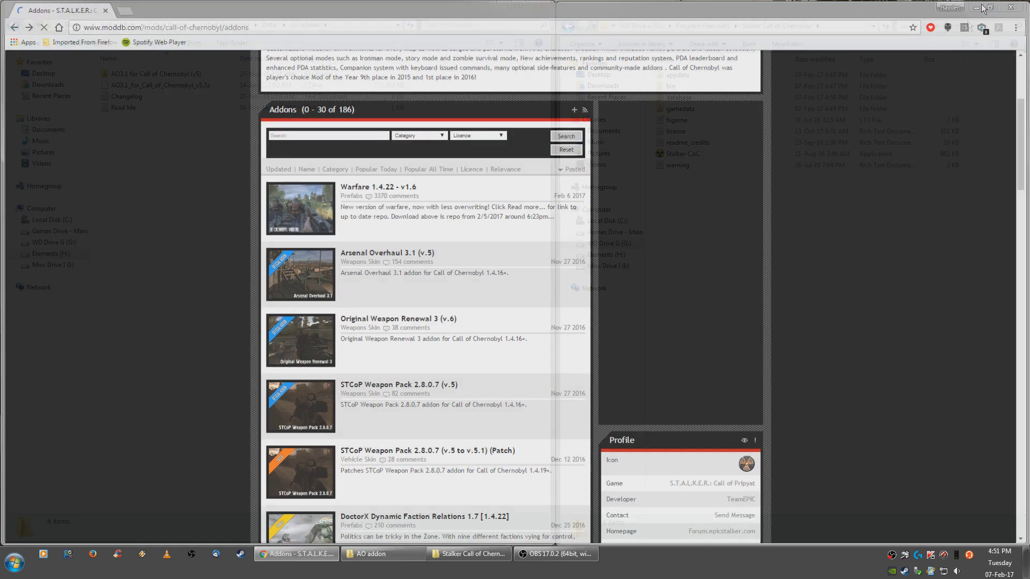
- Open the AO3.1 for Call of Chernobyl (v5) folder and copy all the folders inside it
left_click(143, 75)
double_click(143, 75)
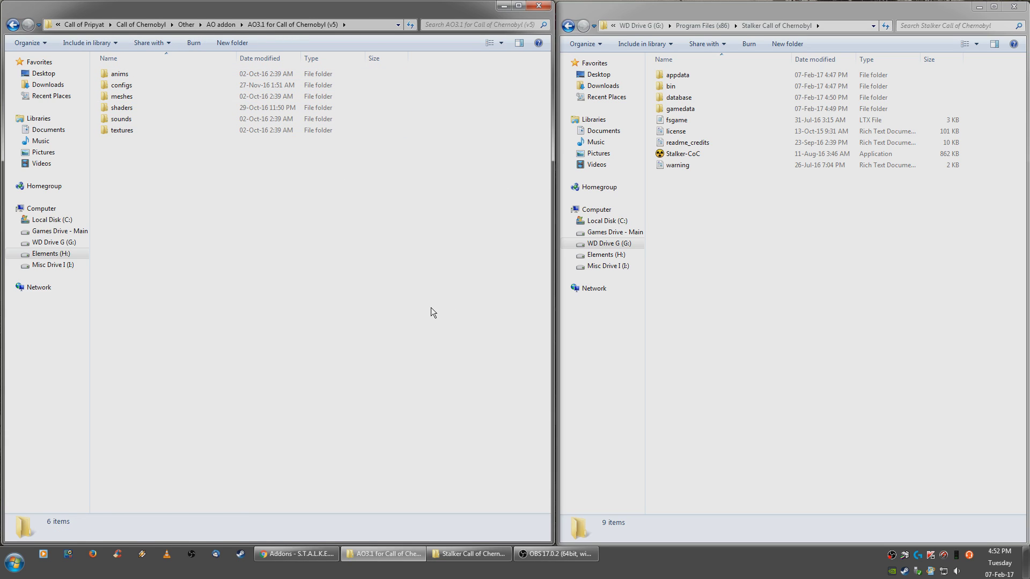
left_click_drag(113, 139, 131, 71)
right_click(131, 70)
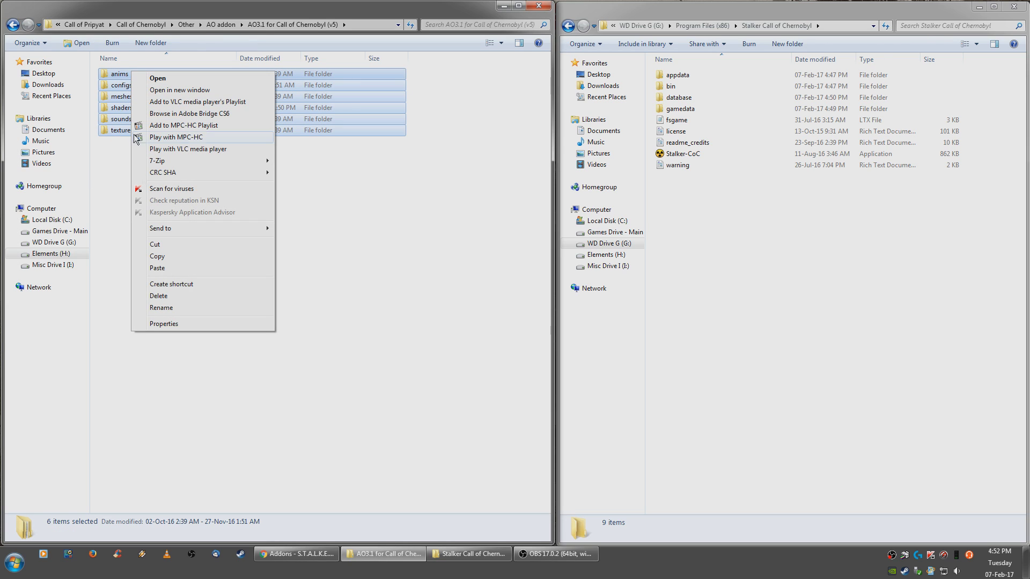
left_click(157, 256)
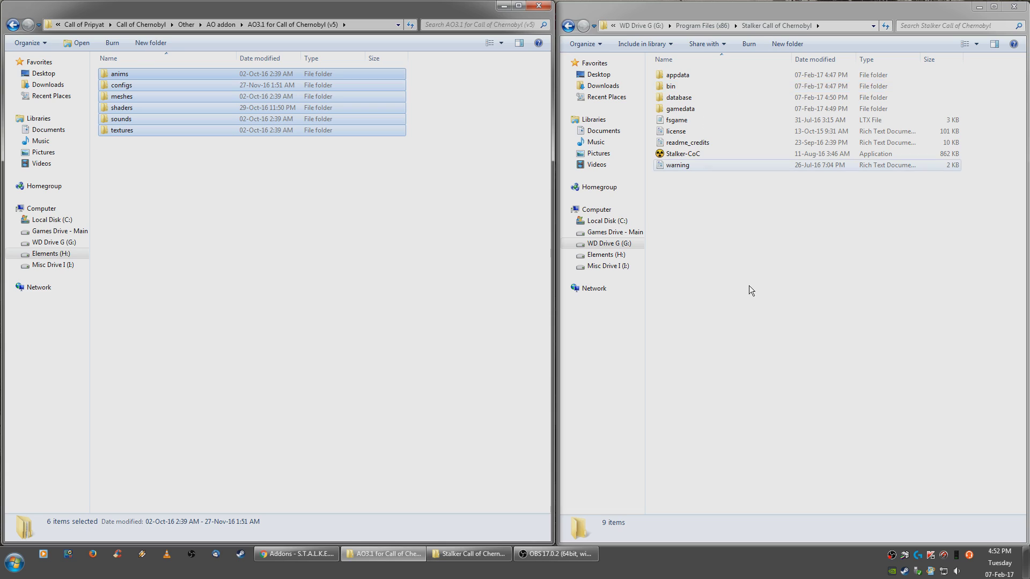
- Paste the copied addon folders into the game's gamedata folder, merging the existing configs folder, and return to Stalker Call of Chernobyl
double_click(679, 108)
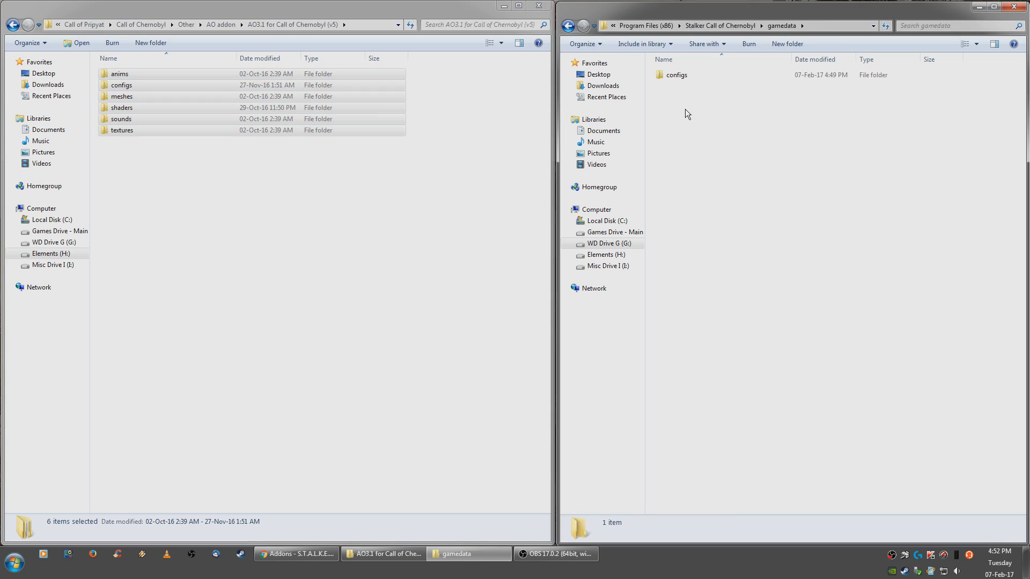
right_click(728, 224)
left_click(757, 300)
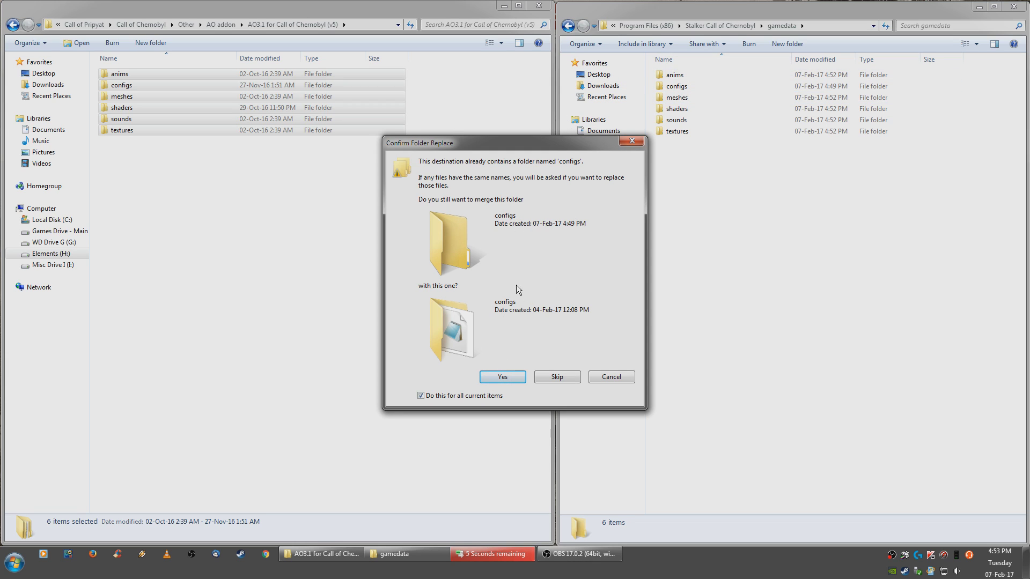
left_click(500, 378)
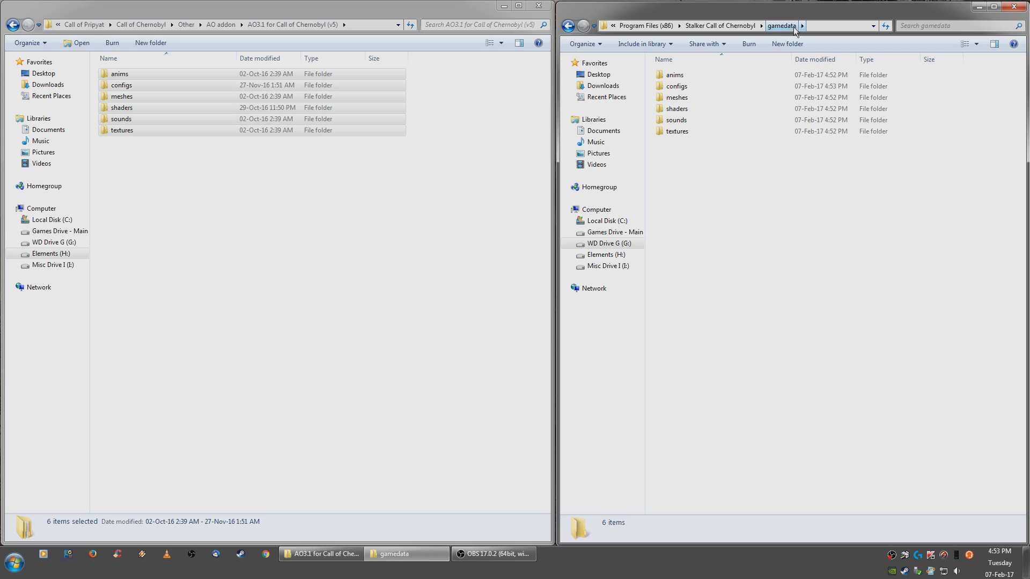
key("BackSpace")
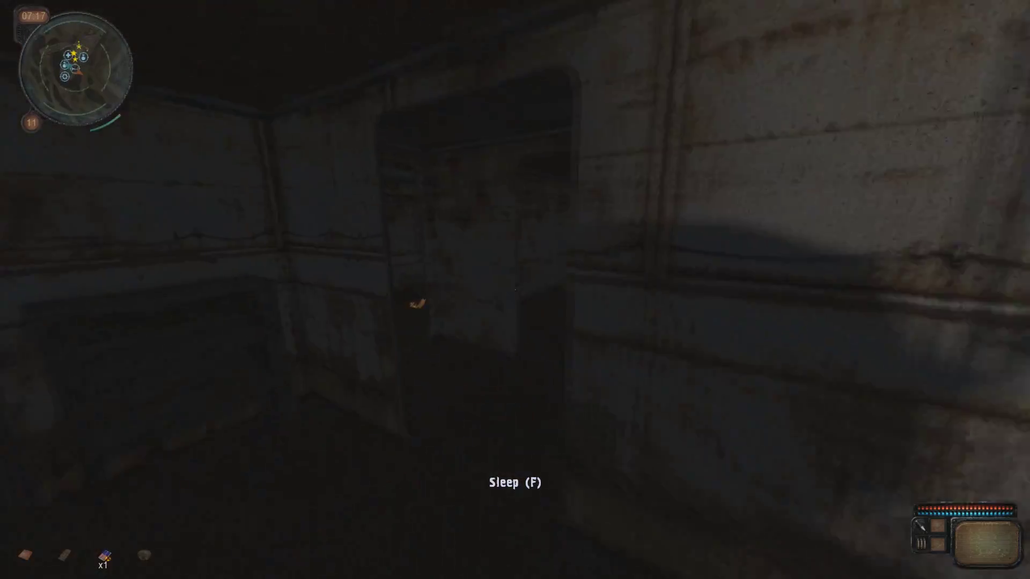
- Walk up to the trader Owl in the game, speak to him and open the trade screen
key("w")
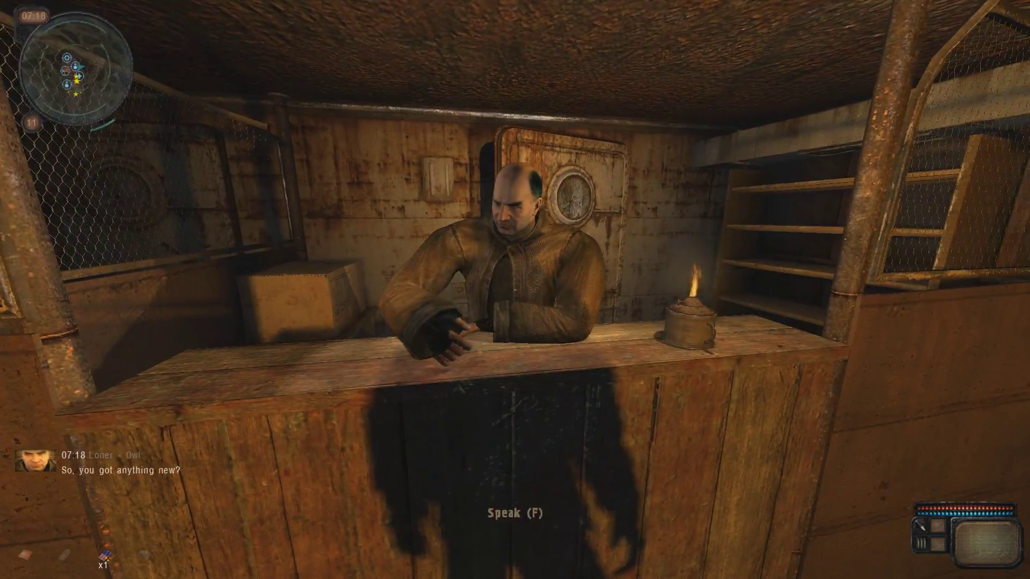
key("f")
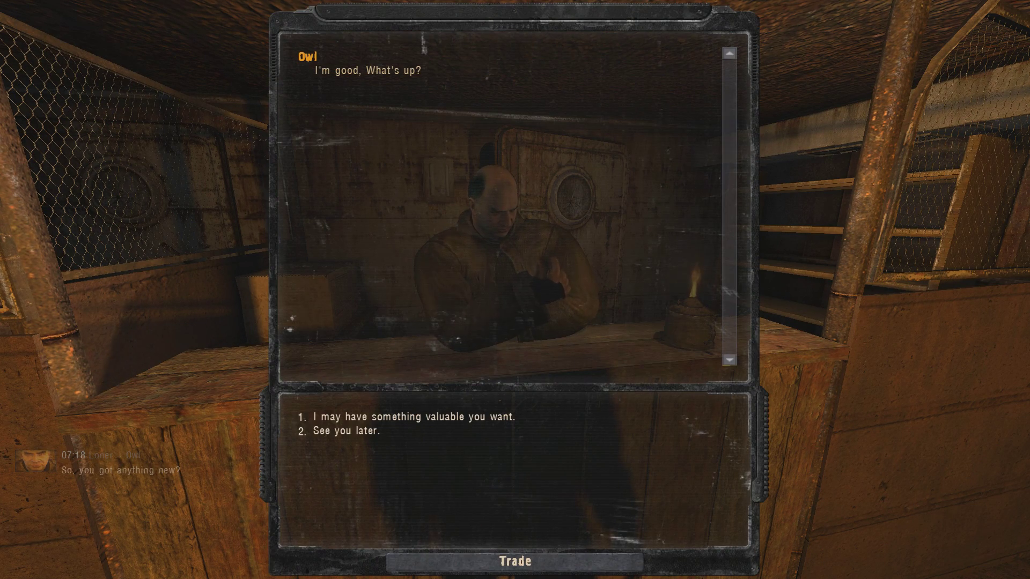
left_click(479, 562)
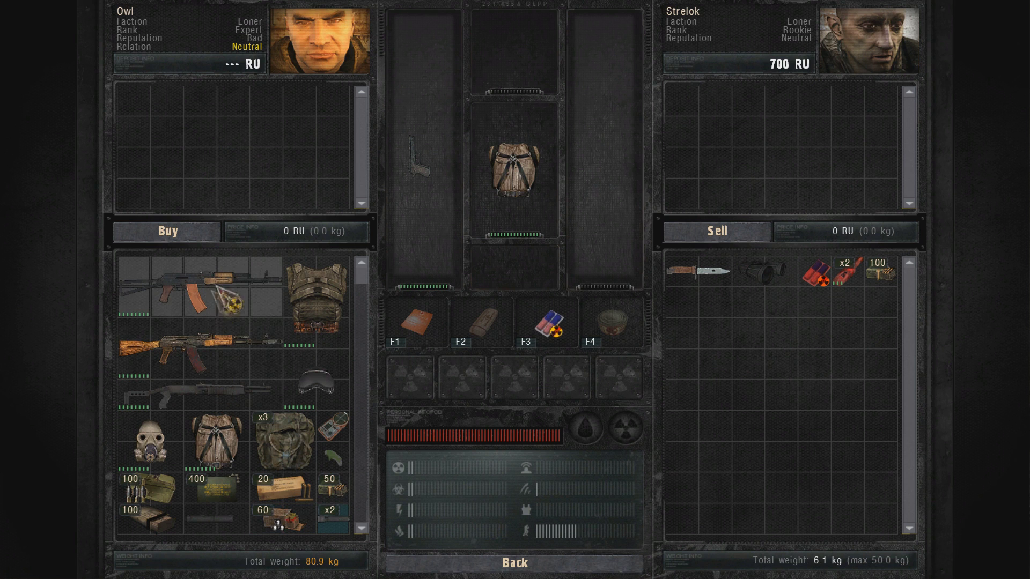
- Look through the weapons and gear in Owl's stock, leave the trade and conversation, and switch to the desktop
scroll(238, 437, "down", 5)
scroll(252, 444, "up", 1)
scroll(258, 446, "down", 1)
scroll(269, 452, "up", 5)
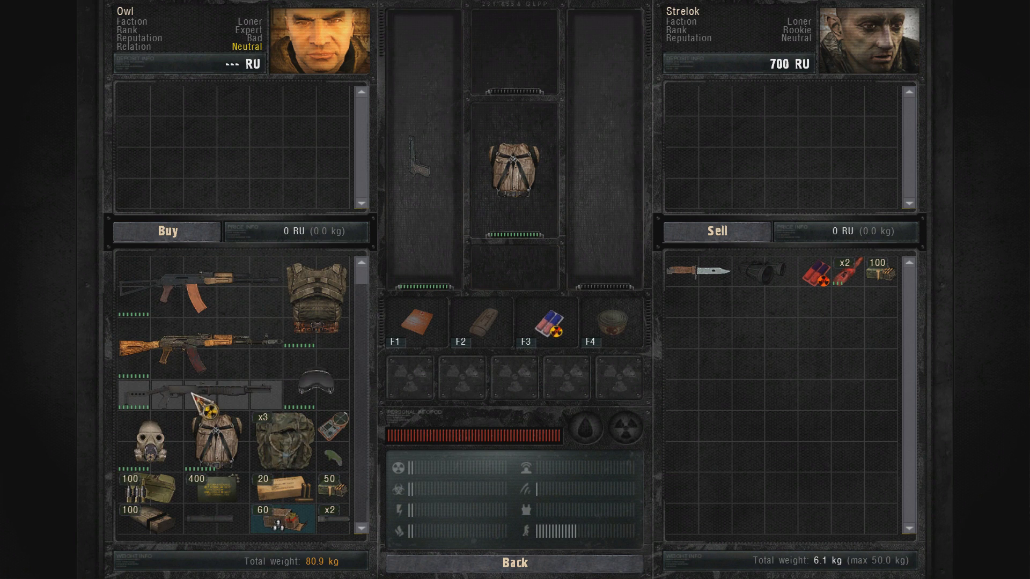
left_click(571, 561)
key("Escape")
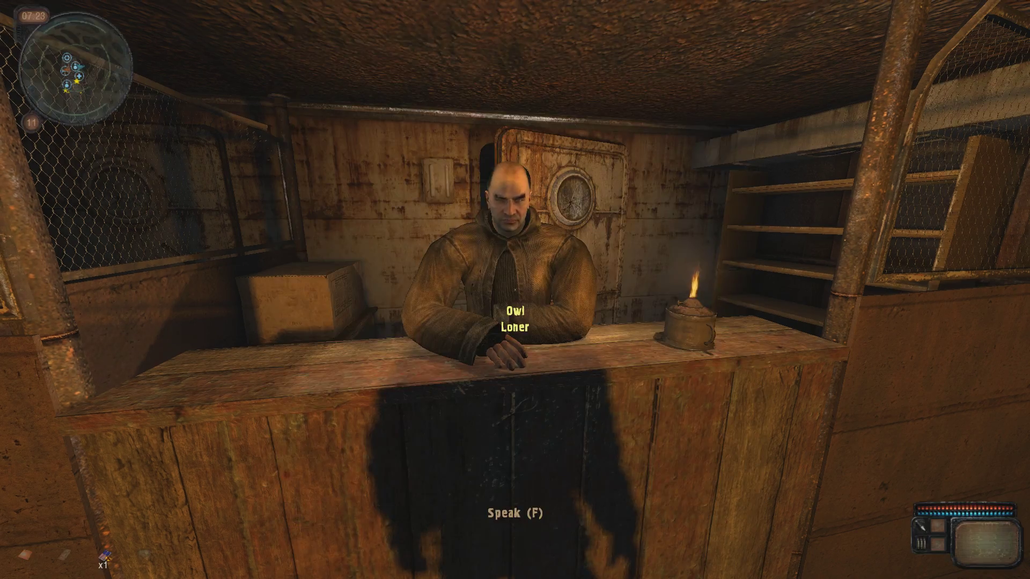
key("alt+Tab")
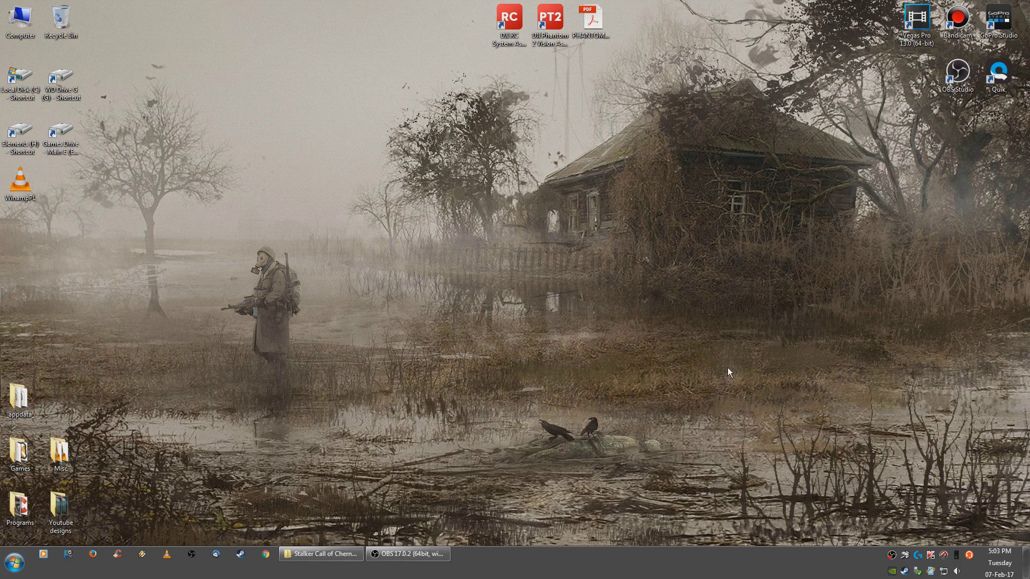